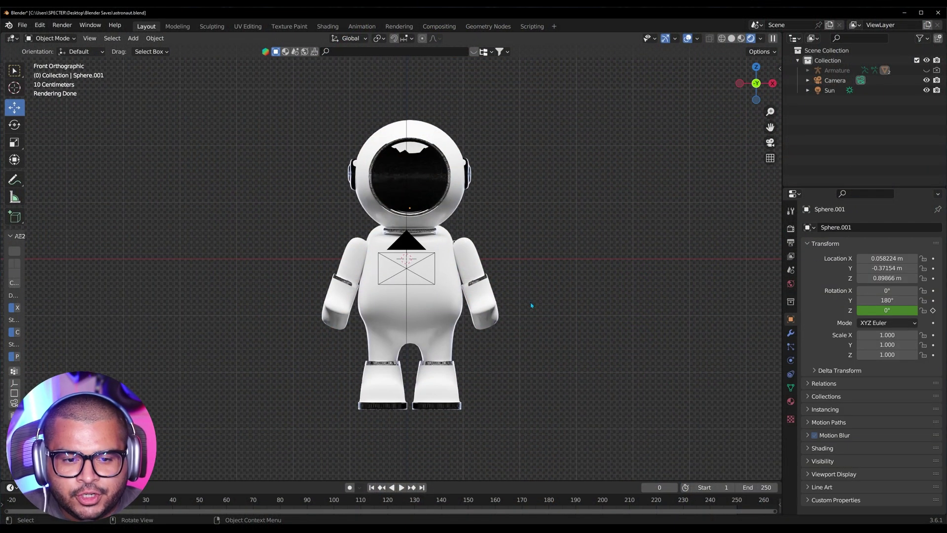
- Orbit the view to inspect the astronaut in perspective and from the side
middle_drag(532, 305, 529, 345)
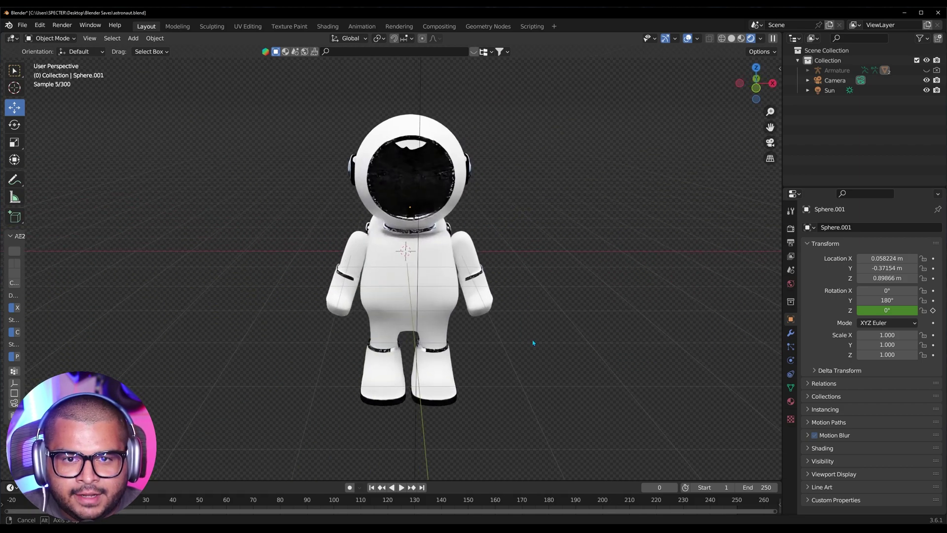
scroll(427, 297, up, 3)
middle_drag(428, 296, 341, 304)
scroll(341, 304, down, 3)
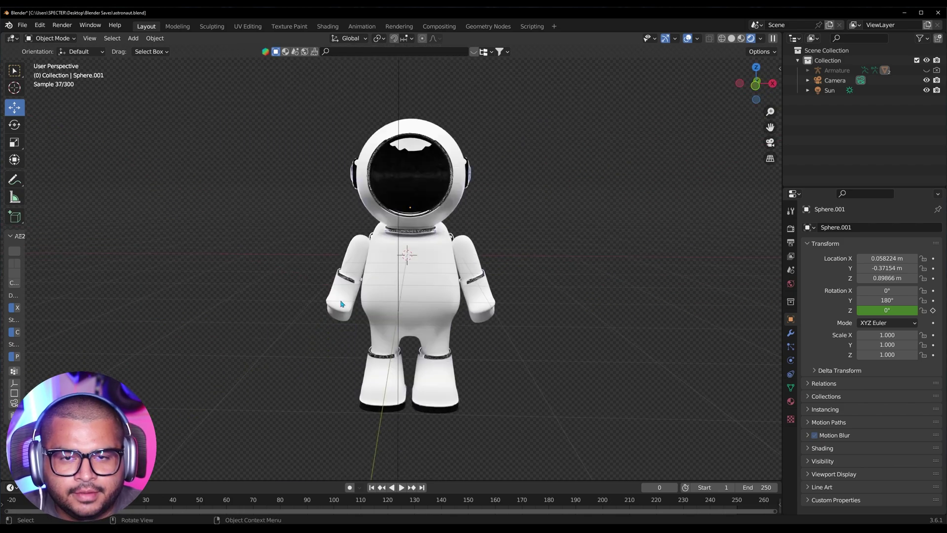
- Verify the Import Images as Planes add-on is enabled, then switch to the Nasa Stickers folder
click(36, 27)
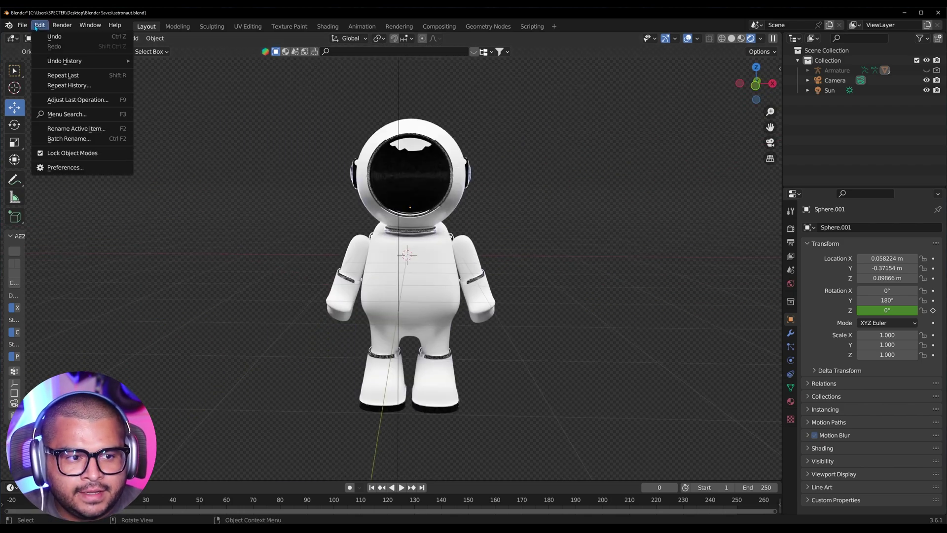
click(60, 168)
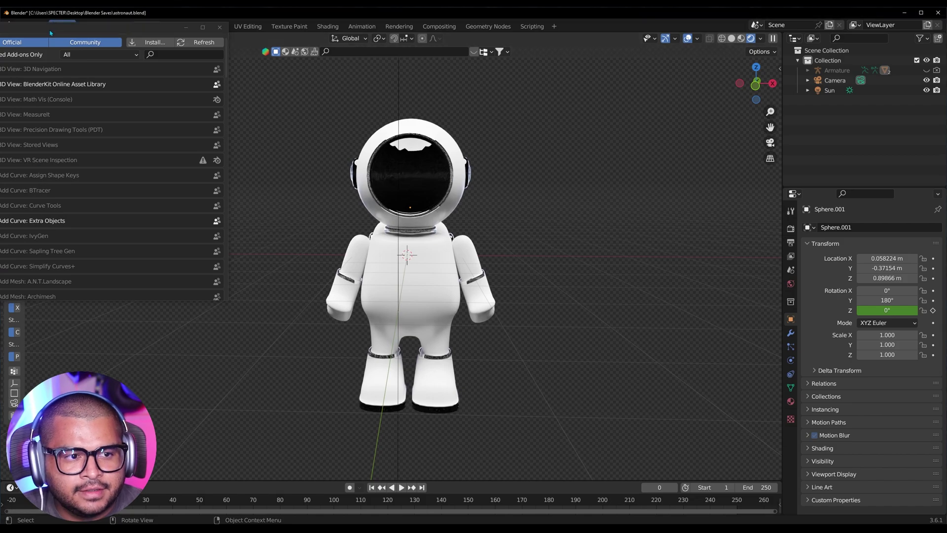
drag(143, 64, 330, 102)
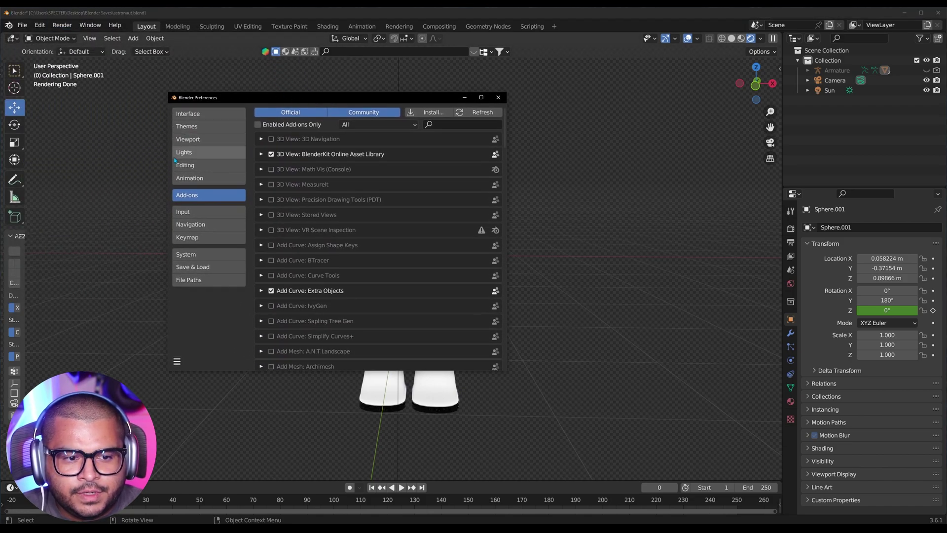
click(452, 125)
text(images)
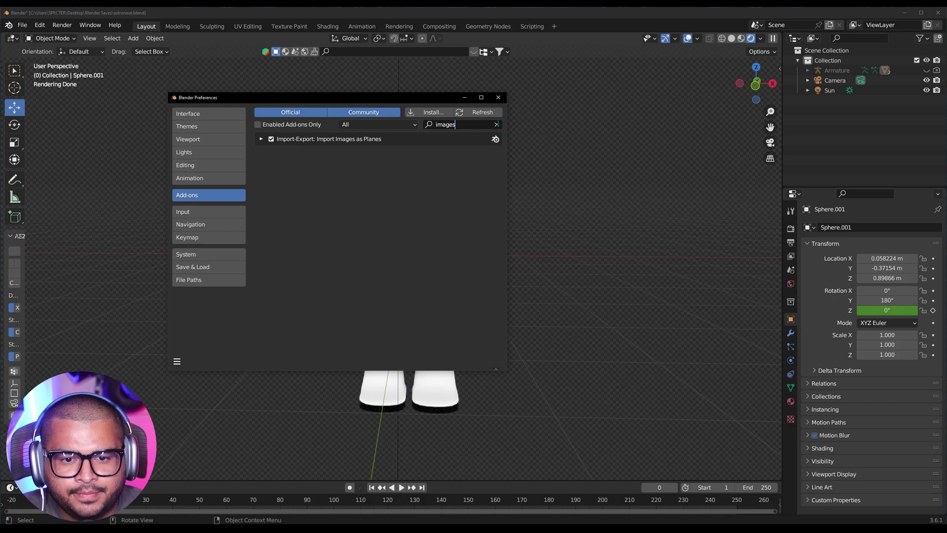
click(499, 97)
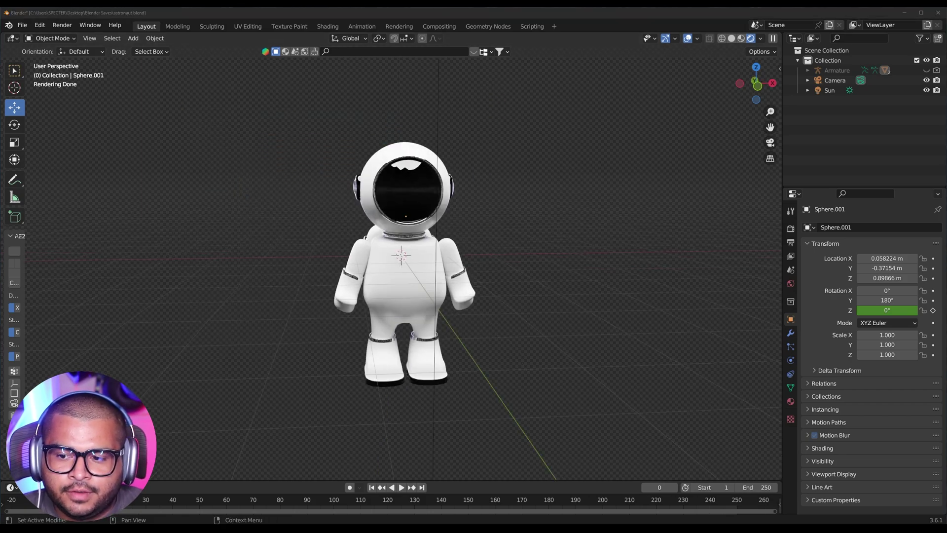
key(alt+Tab)
- Preview the Red Nasa Logo image from the Nasa Stickers folder, then close the preview
drag(512, 171, 474, 112)
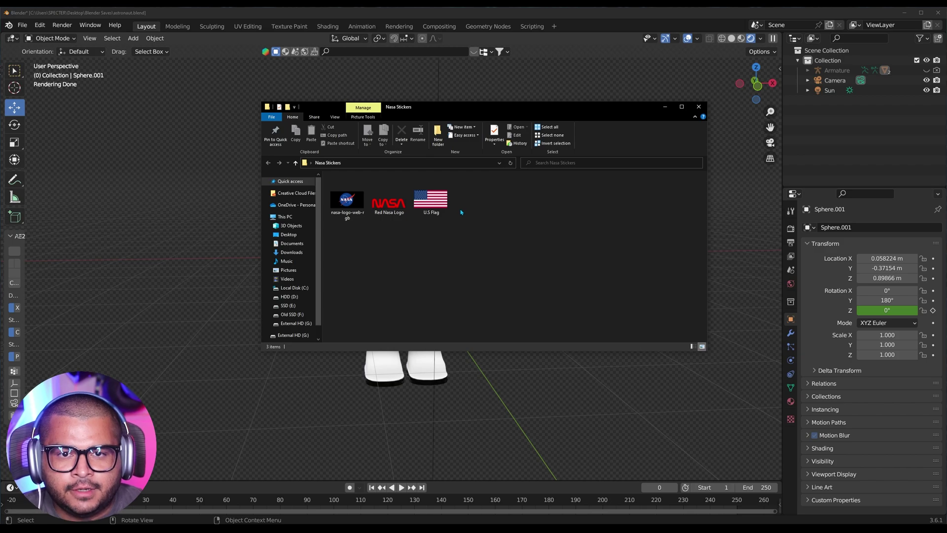
double_click(380, 199)
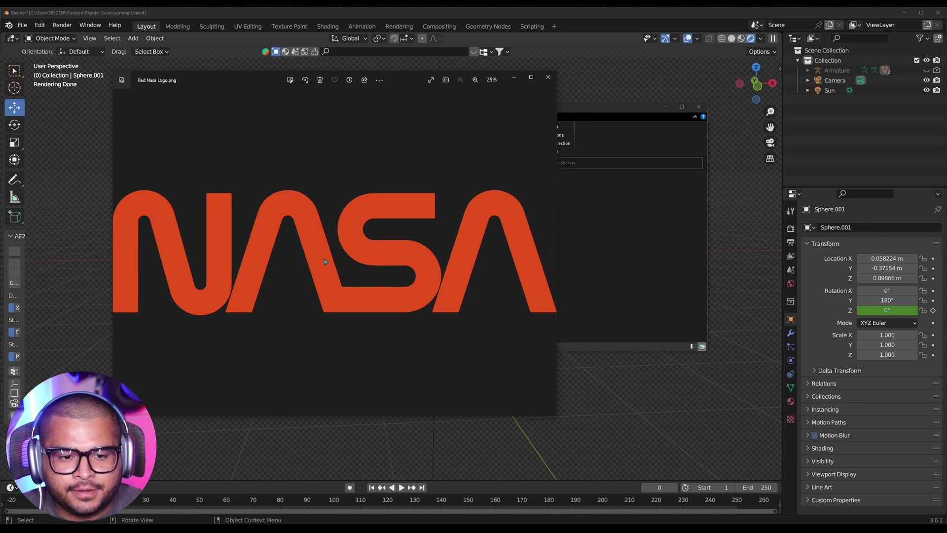
click(548, 76)
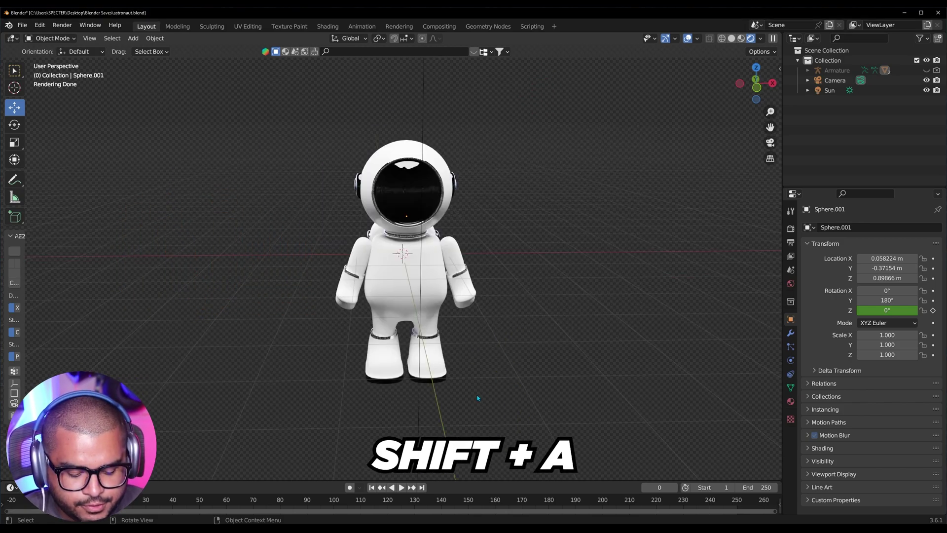
- Import nasa-logo-web-rgb.png from Desktop > Nasa Stickers as an image plane
key(shift+a)
mouse_move(478, 397)
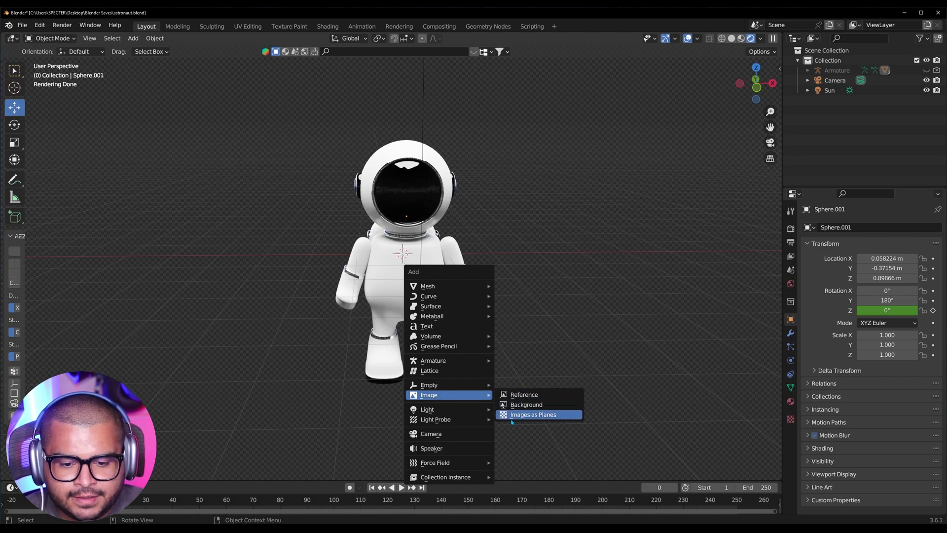
click(546, 417)
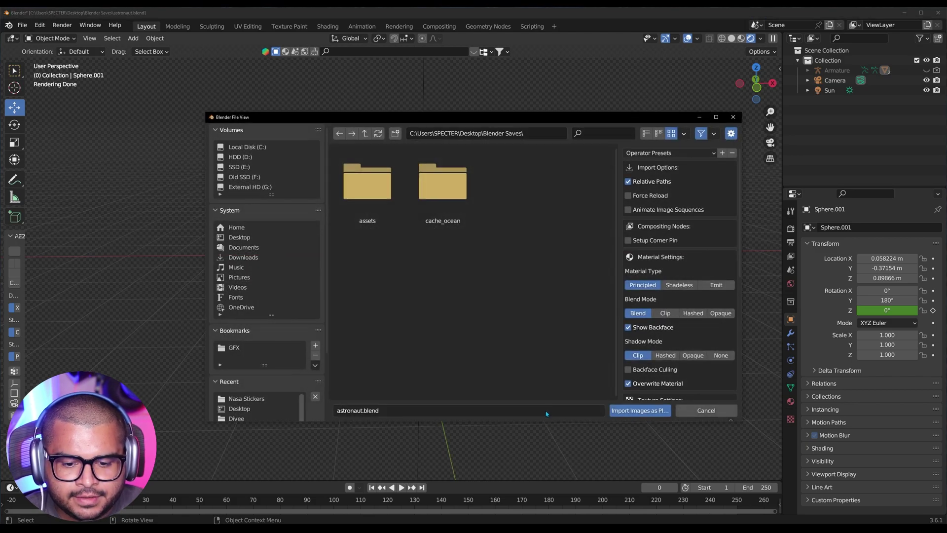
click(249, 240)
scroll(442, 306, down, 4)
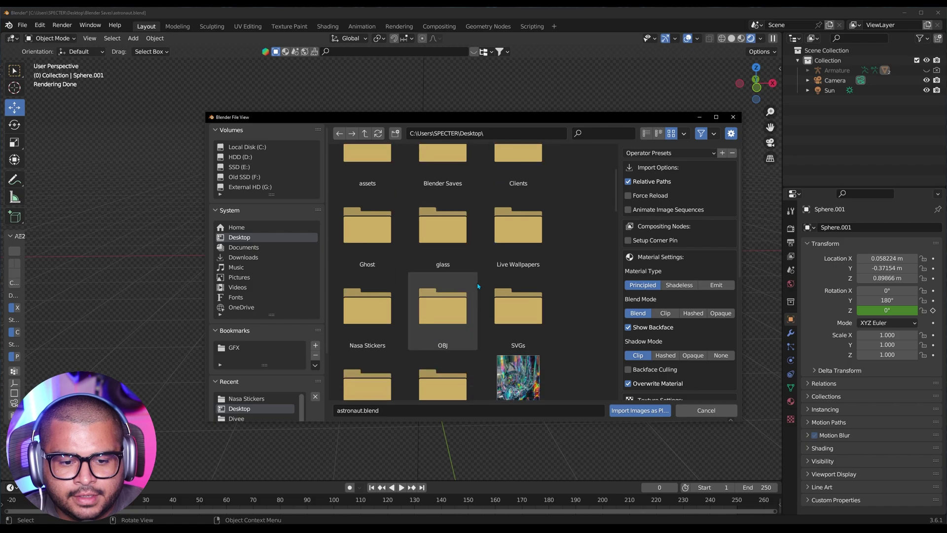
double_click(364, 279)
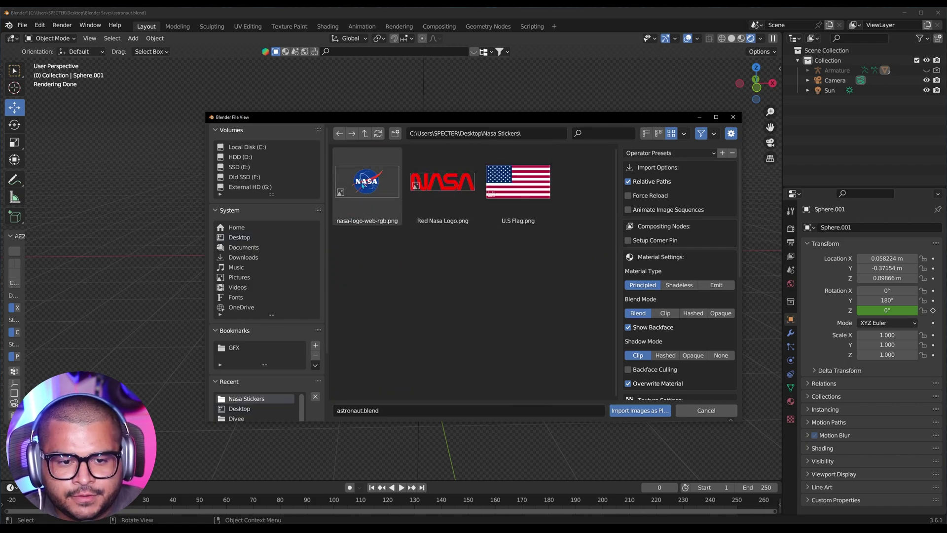
click(367, 185)
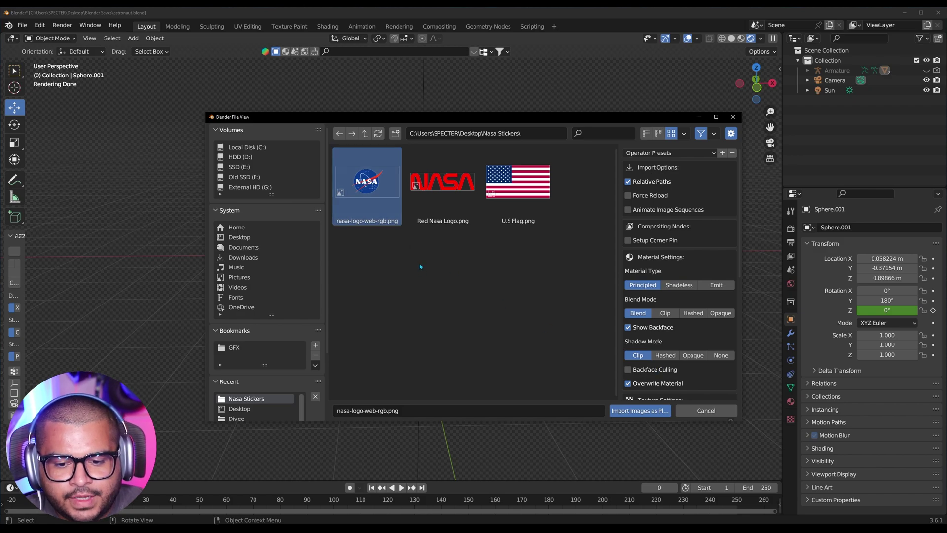
click(651, 411)
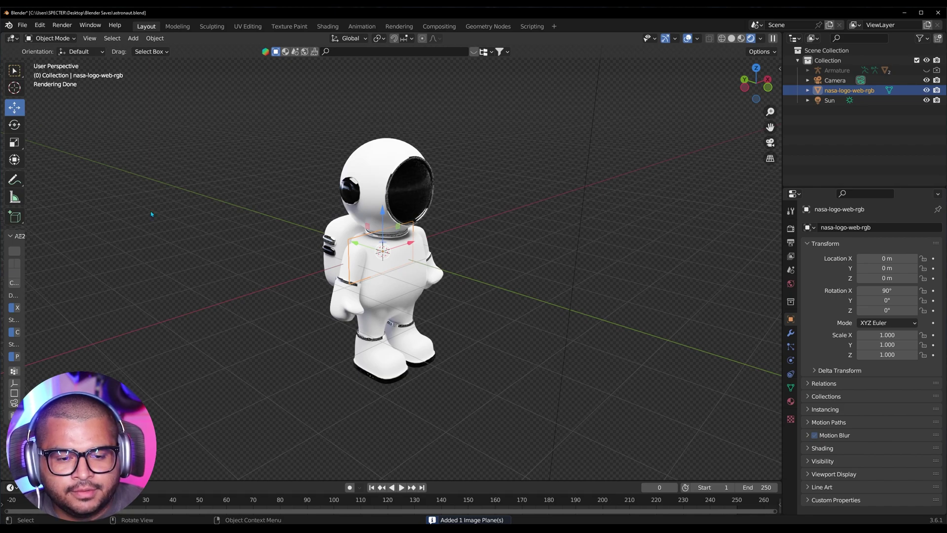
- Move the logo plane onto the astronaut's chest at Y -0.80527 m and Z -0.13619 m
middle_drag(296, 249, 329, 253)
drag(329, 253, 370, 258)
scroll(370, 257, up, 8)
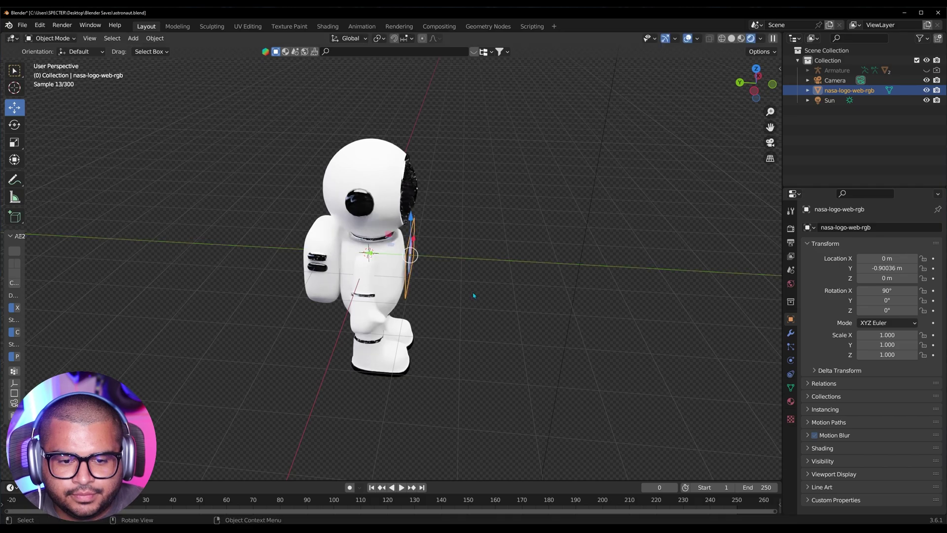
middle_drag(444, 277, 443, 251)
drag(454, 237, 451, 257)
middle_drag(452, 256, 380, 340)
scroll(475, 369, down, 3)
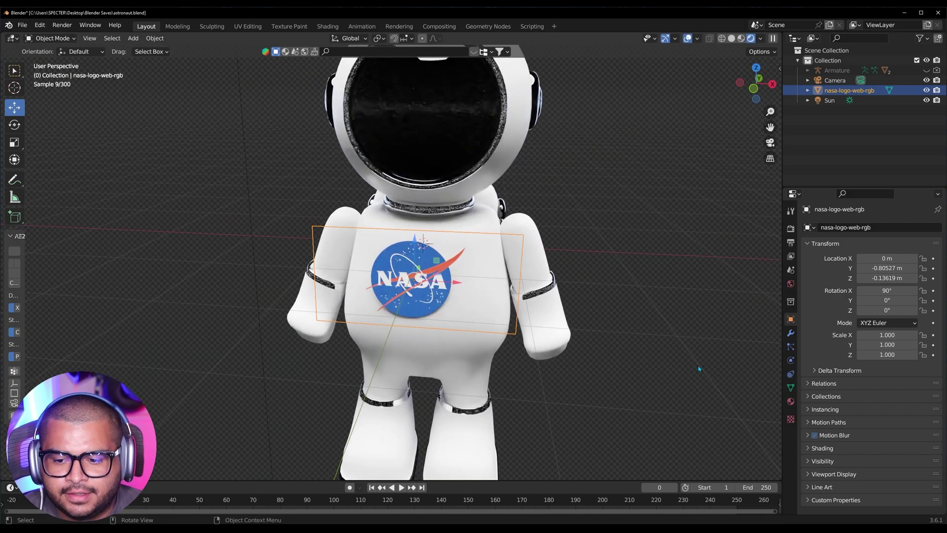
- Add a Simple Subdivision Surface modifier to the logo with viewport and render levels of 6
click(791, 335)
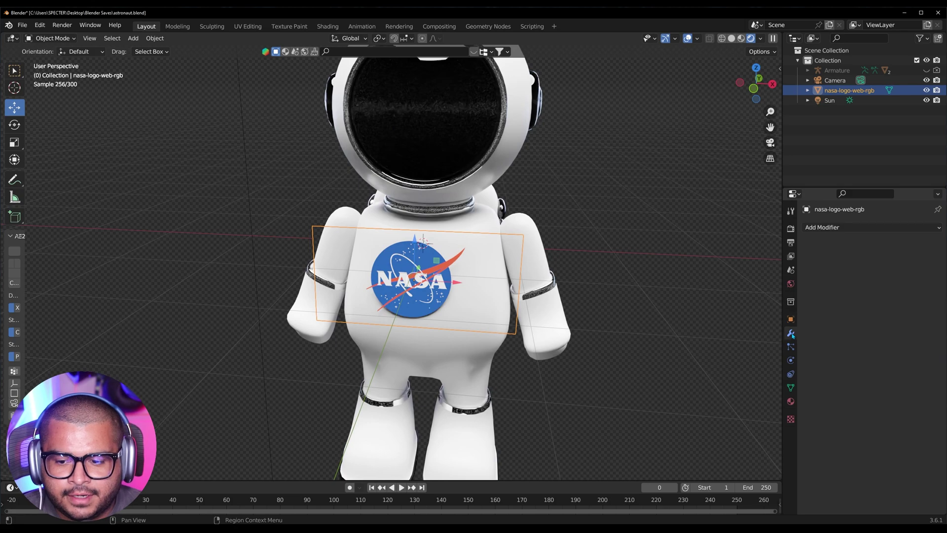
click(827, 228)
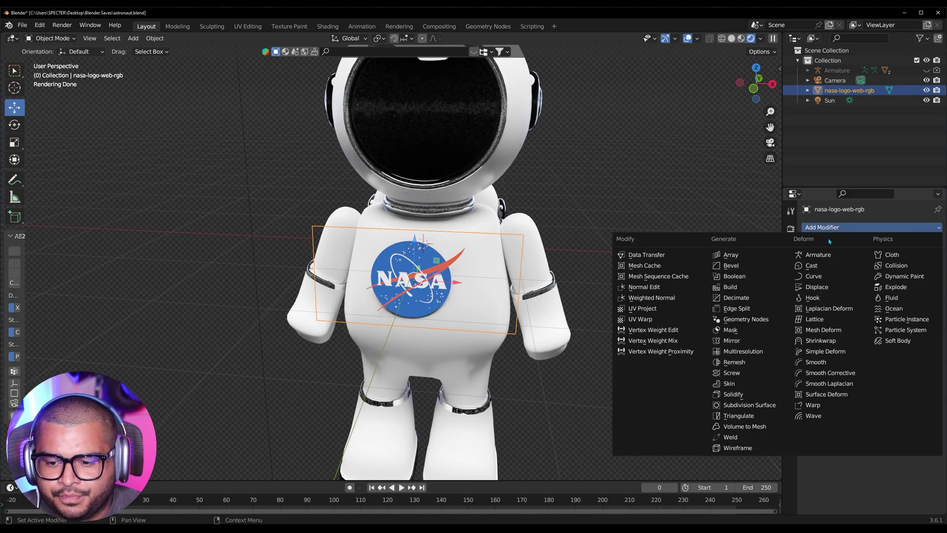
click(736, 408)
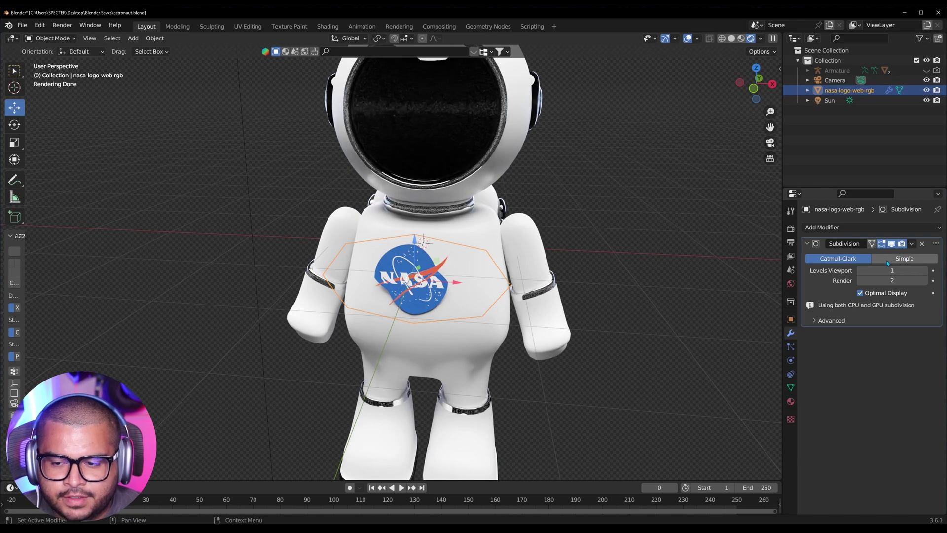
click(888, 259)
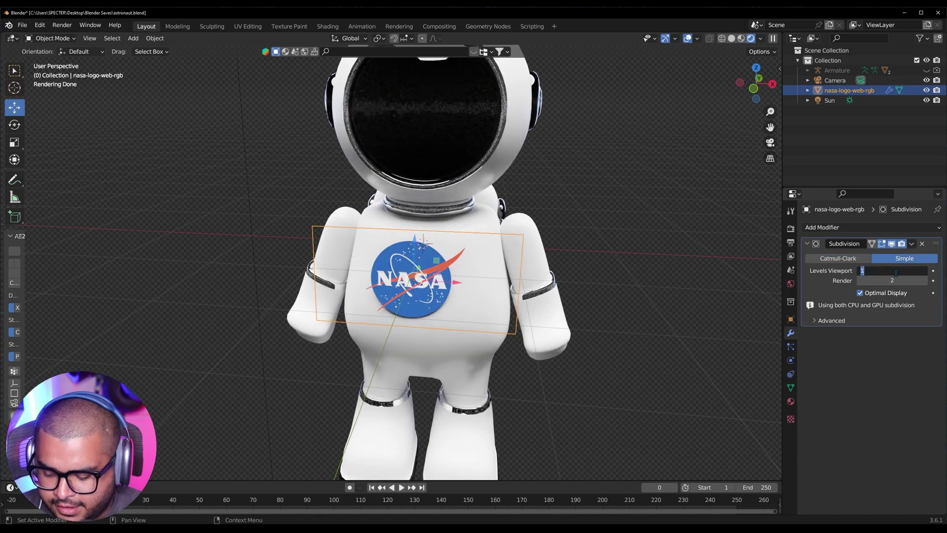
key(Return)
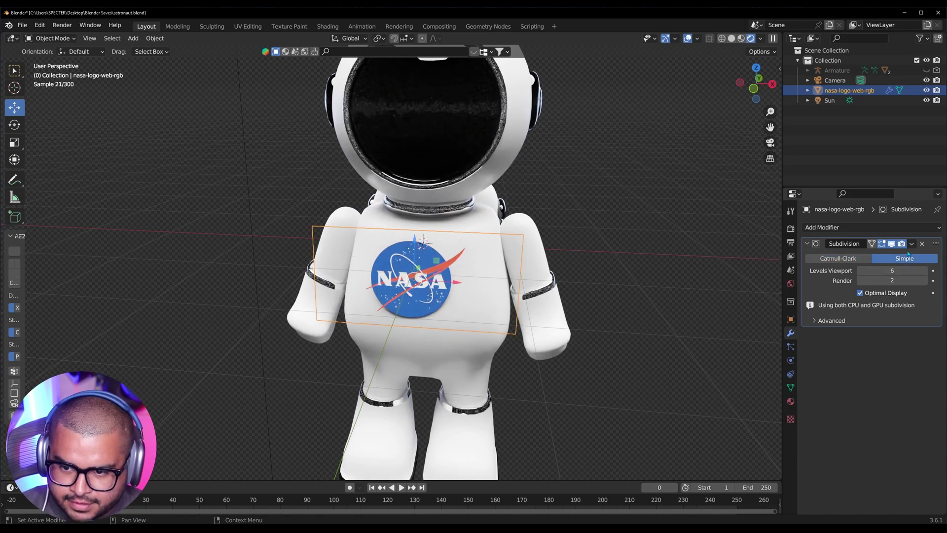
double_click(884, 285)
text(6)
key(Return)
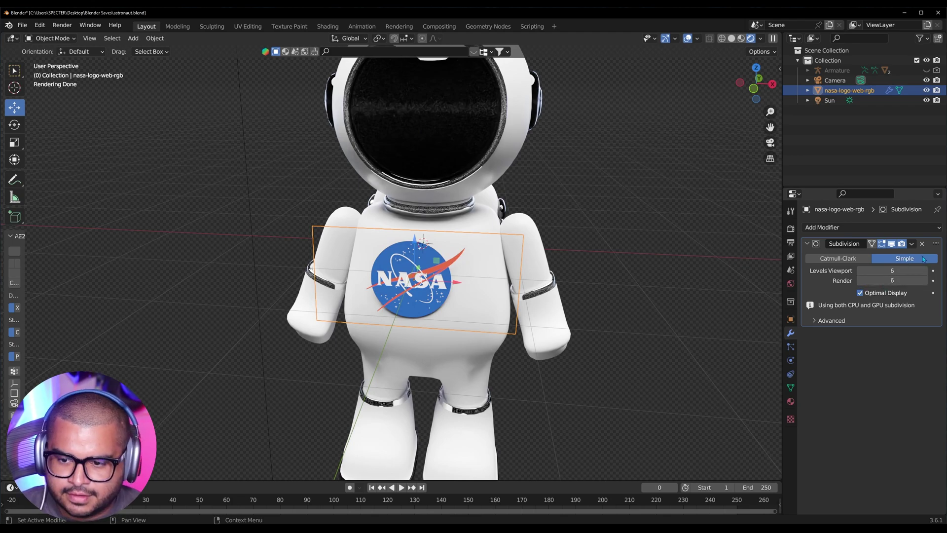
- Add a Target Normal Project Shrinkwrap modifier to the logo, targeting the body Sphere.001
click(829, 229)
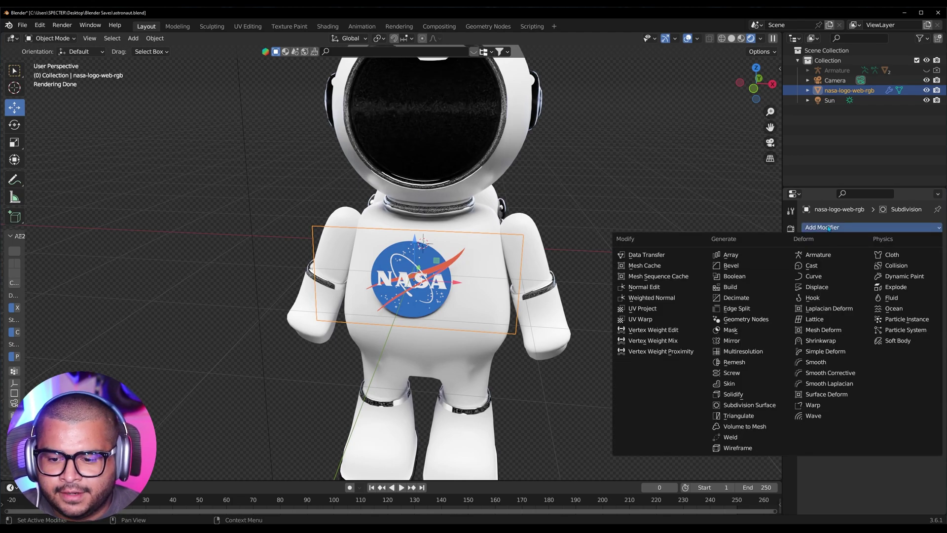
click(821, 341)
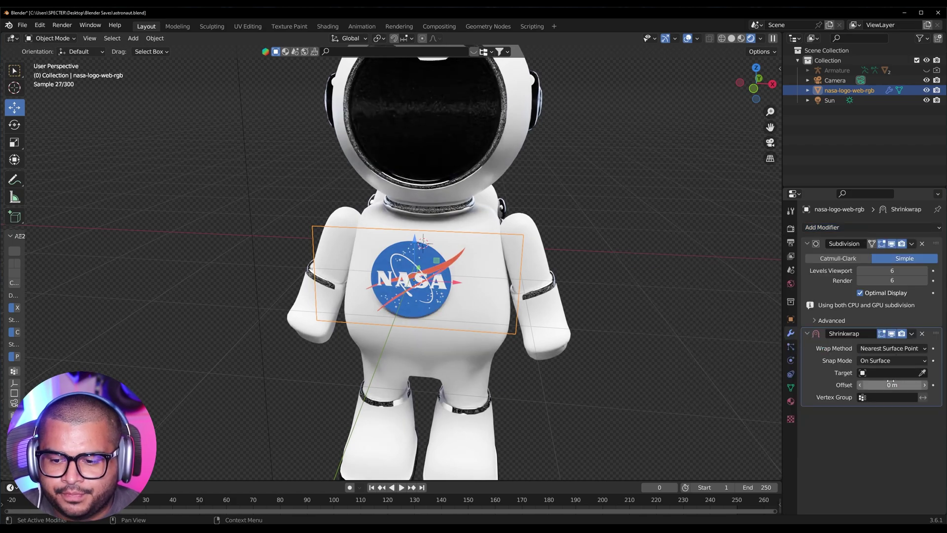
click(892, 349)
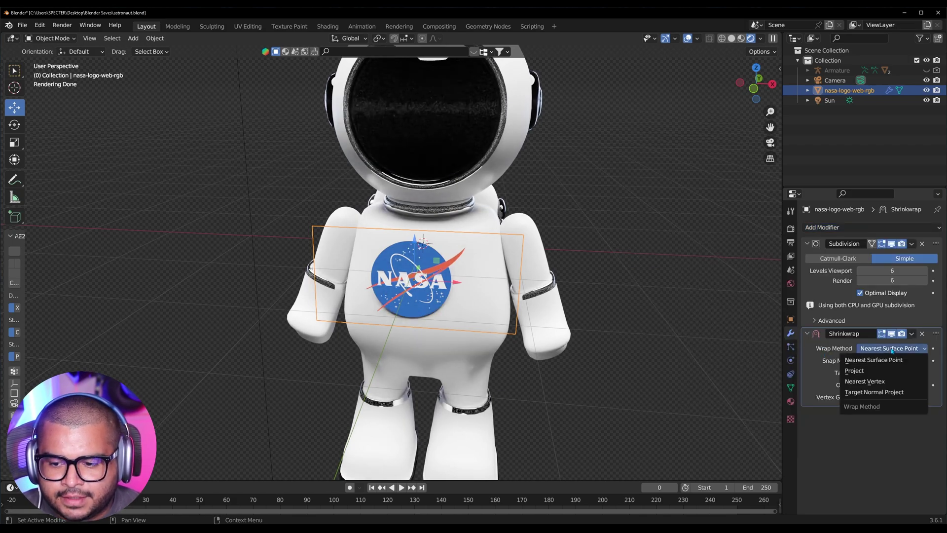
click(896, 394)
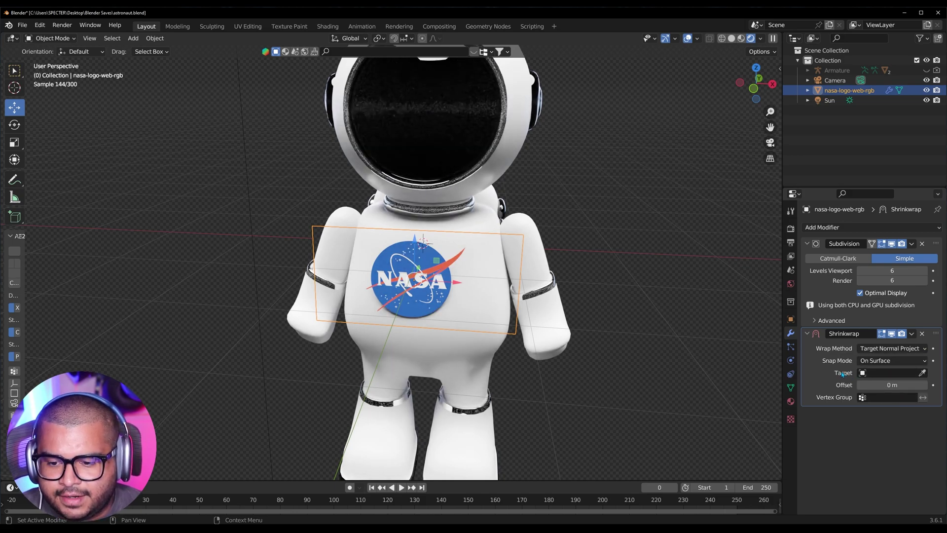
click(922, 372)
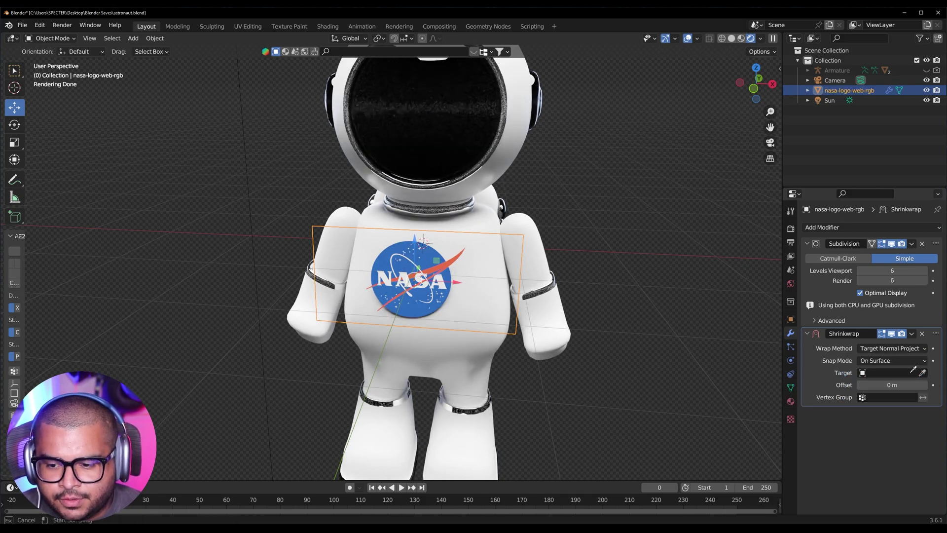
click(470, 224)
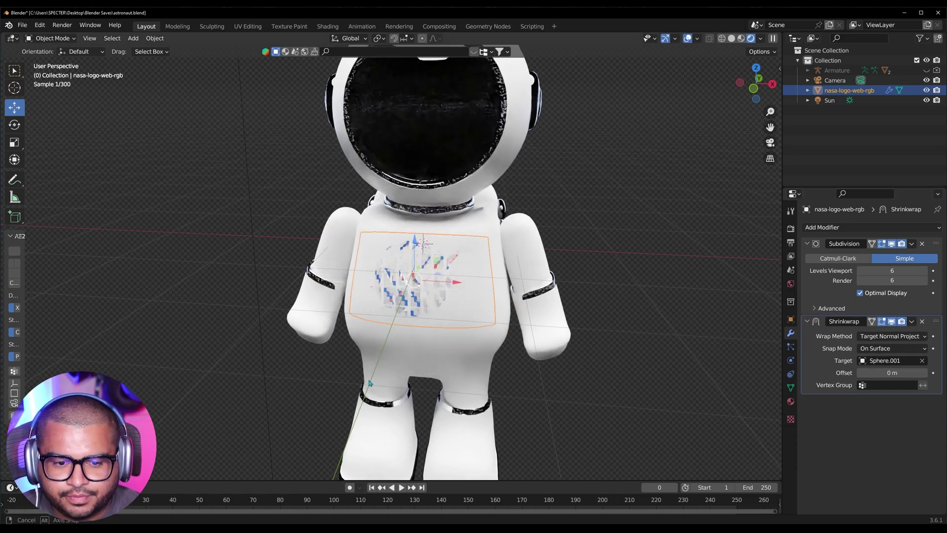
scroll(437, 355, up, 3)
middle_drag(370, 383, 477, 374)
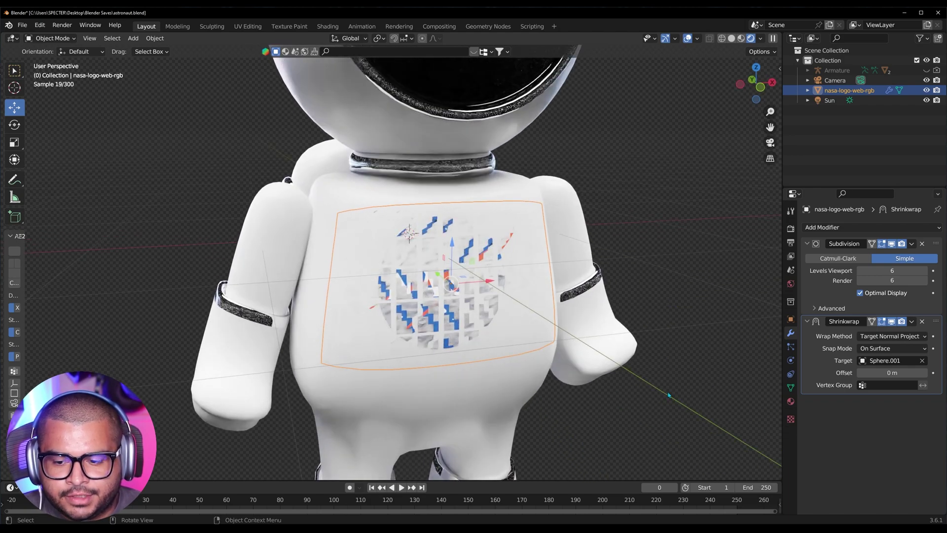
- Set the Shrinkwrap offset to 0.001 m and inspect the logo's edge from the side
click(925, 373)
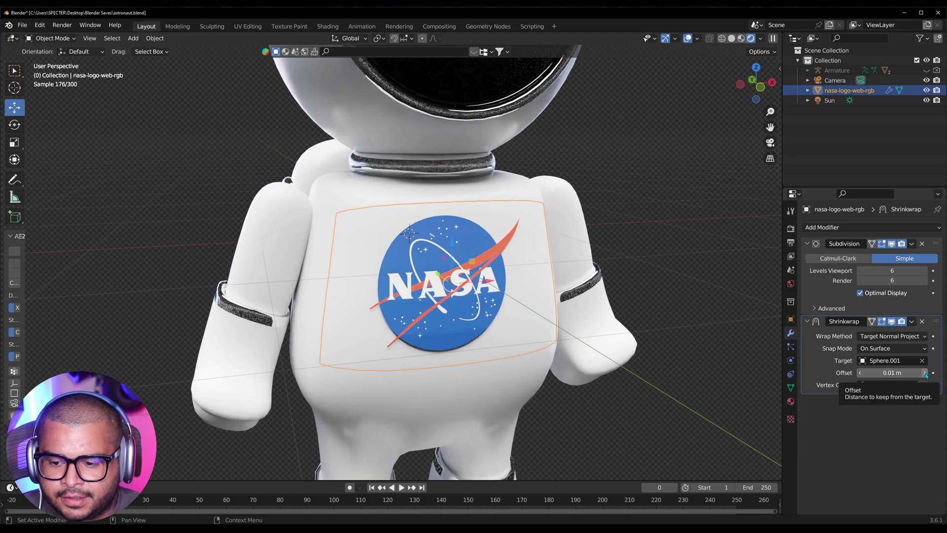
click(881, 373)
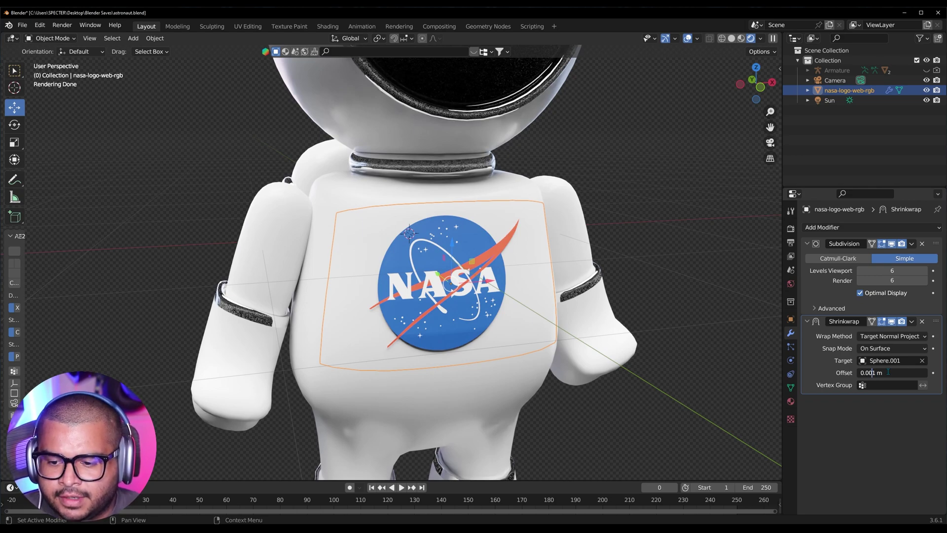
key(Return)
middle_drag(446, 364, 469, 387)
scroll(539, 370, up, 10)
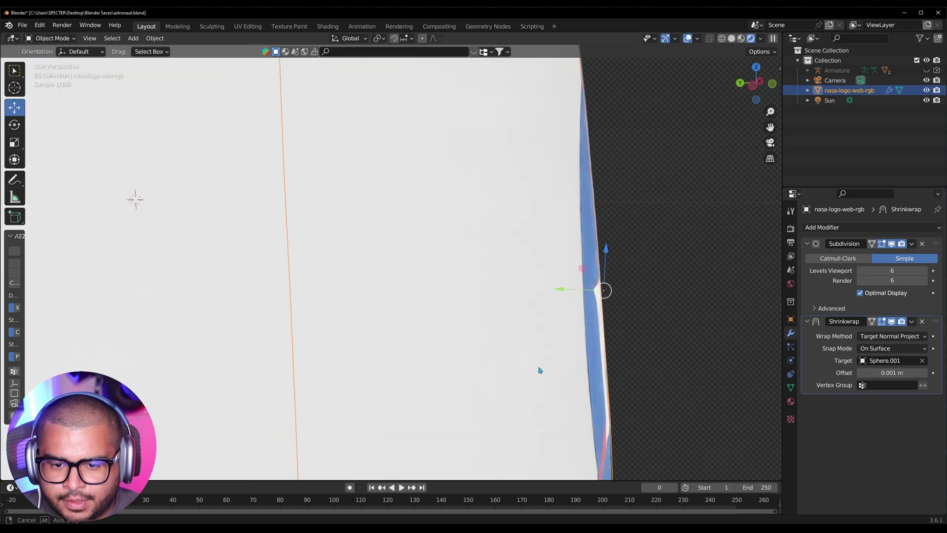
middle_drag(539, 370, 540, 371)
middle_drag(604, 383, 612, 377)
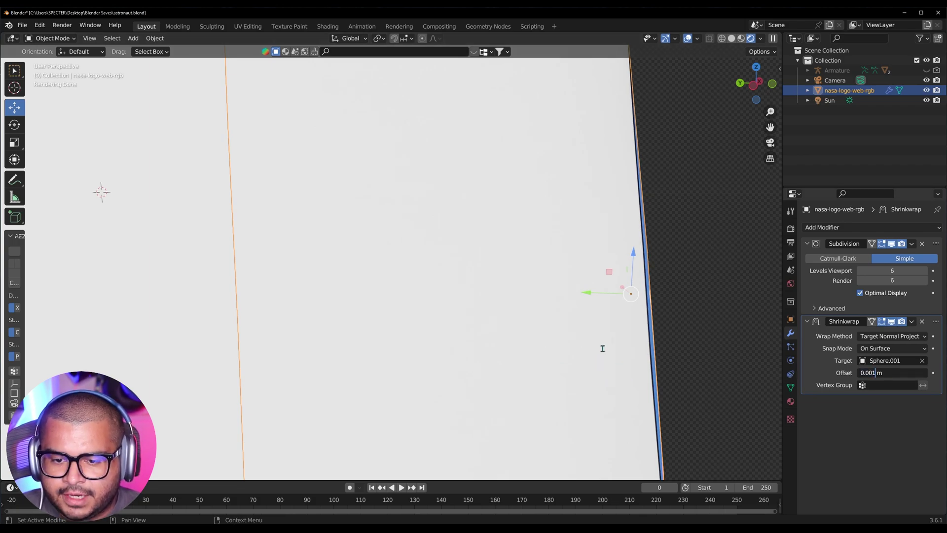
- Raise the Shrinkwrap offset to 0.0011 m, then to 0.0012 m
key(Return)
middle_drag(571, 364, 545, 390)
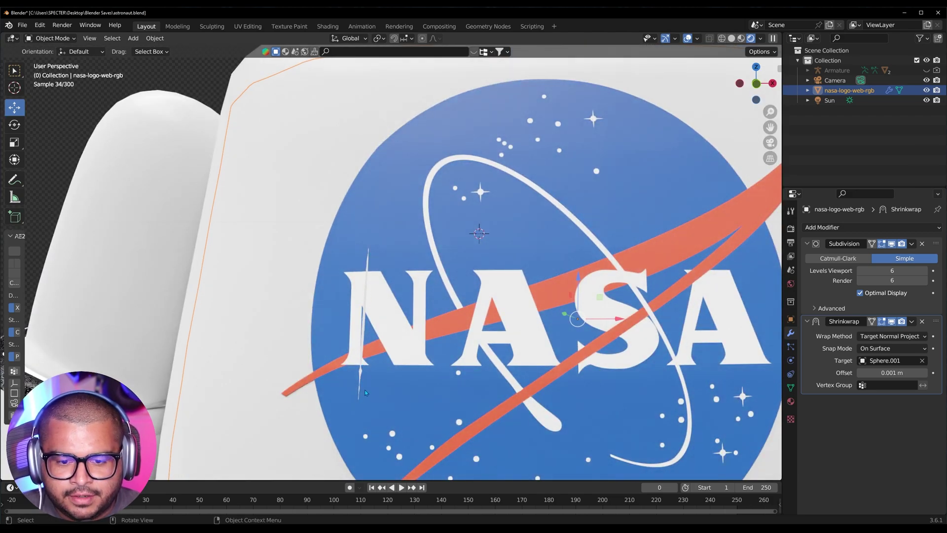
scroll(366, 392, down, 5)
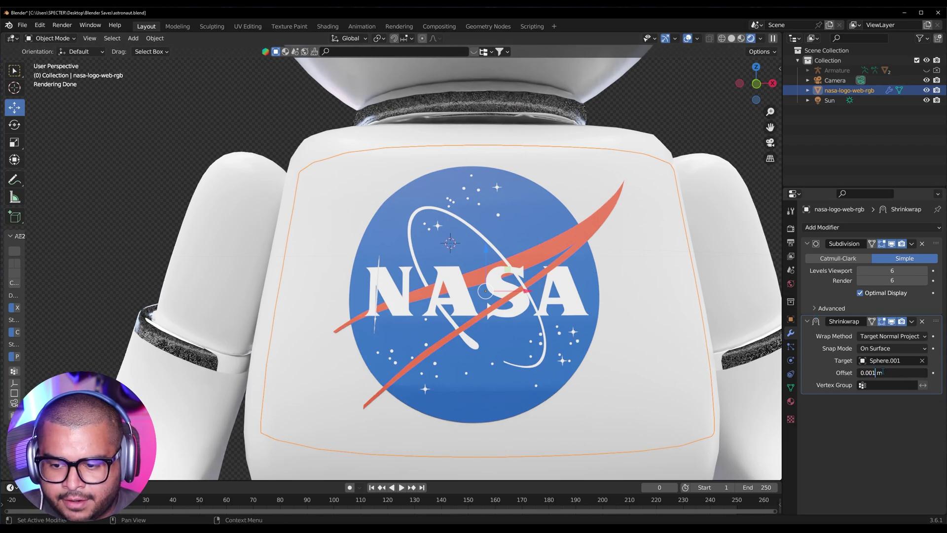
text(1)
key(Return)
scroll(318, 339, up, 4)
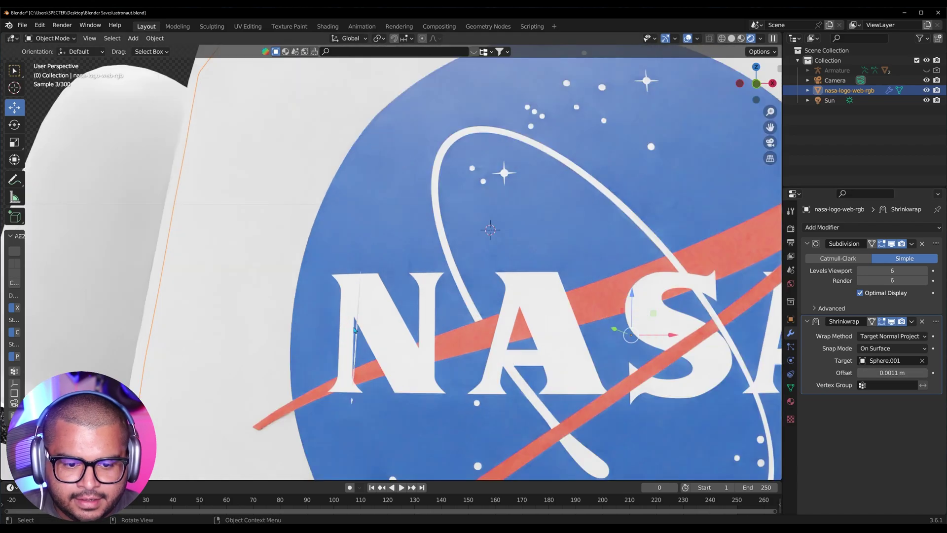
scroll(355, 330, down, 4)
click(874, 373)
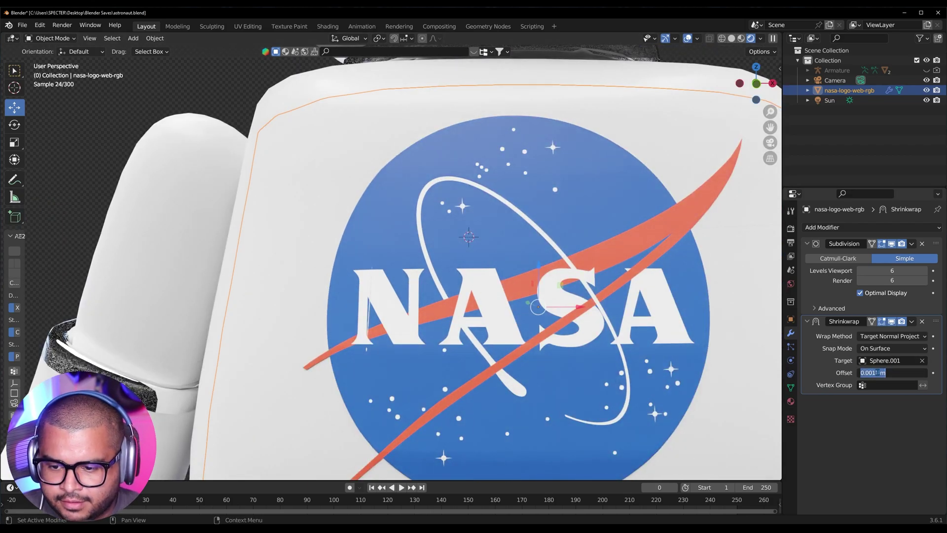
text(2)
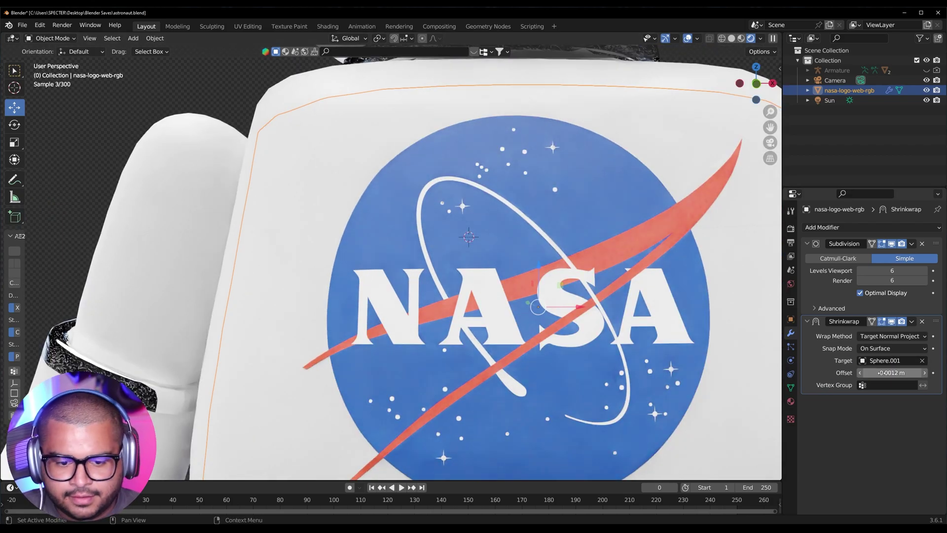
key(Return)
scroll(449, 372, down, 4)
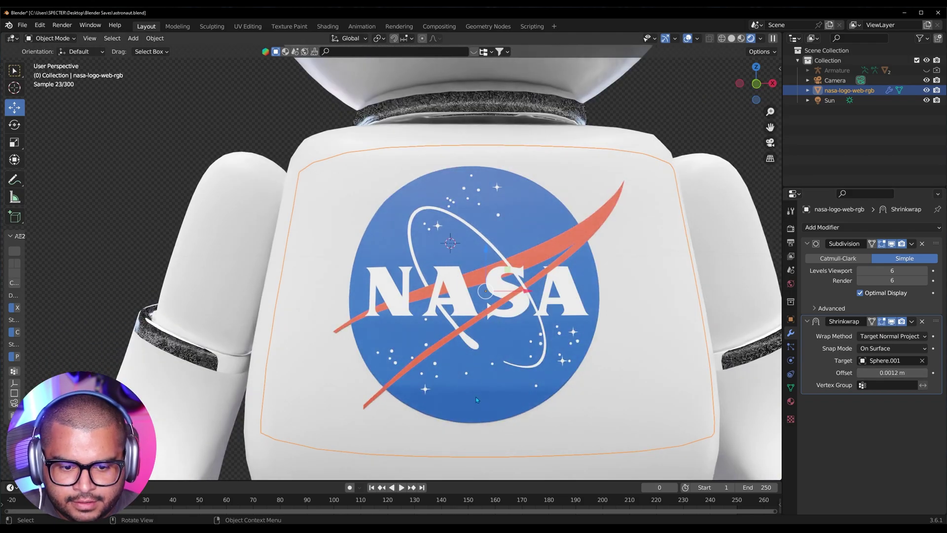
- Slide the NASA logo along the X axis to centre it on the chest
middle_drag(464, 389, 539, 374)
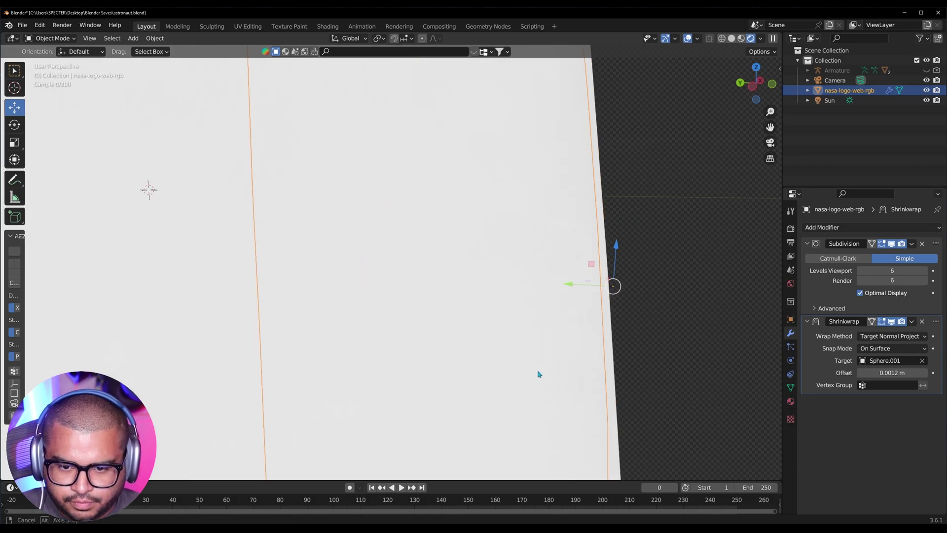
right_click(539, 374)
scroll(494, 308, up, 4)
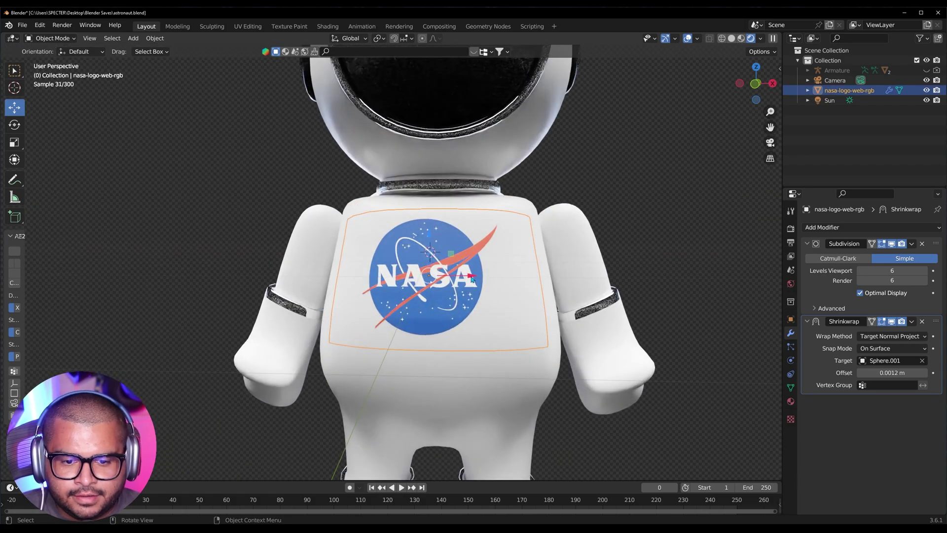
key(g)
key(x)
key(Escape)
scroll(439, 319, up, 2)
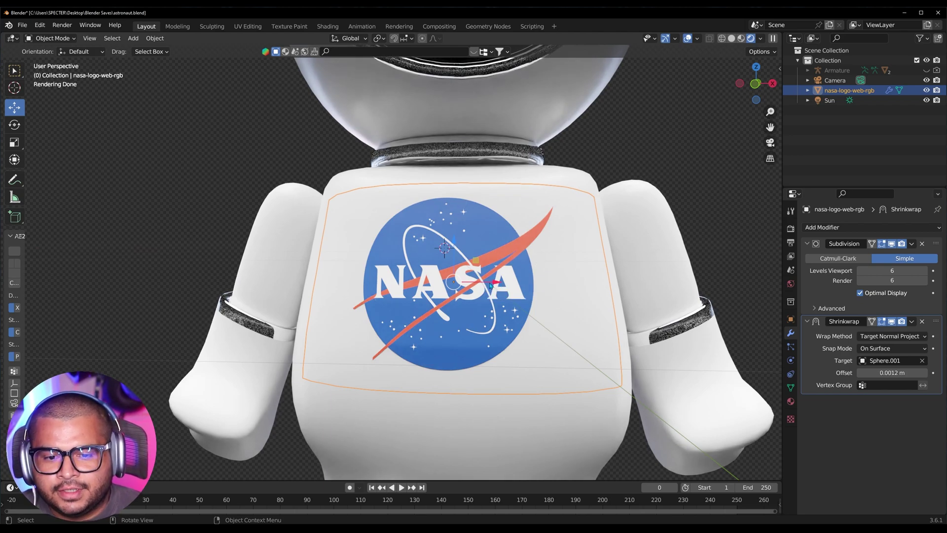
mouse_move(494, 285)
mouse_down()
mouse_move(654, 292)
mouse_move(497, 285)
mouse_move(506, 285)
mouse_up()
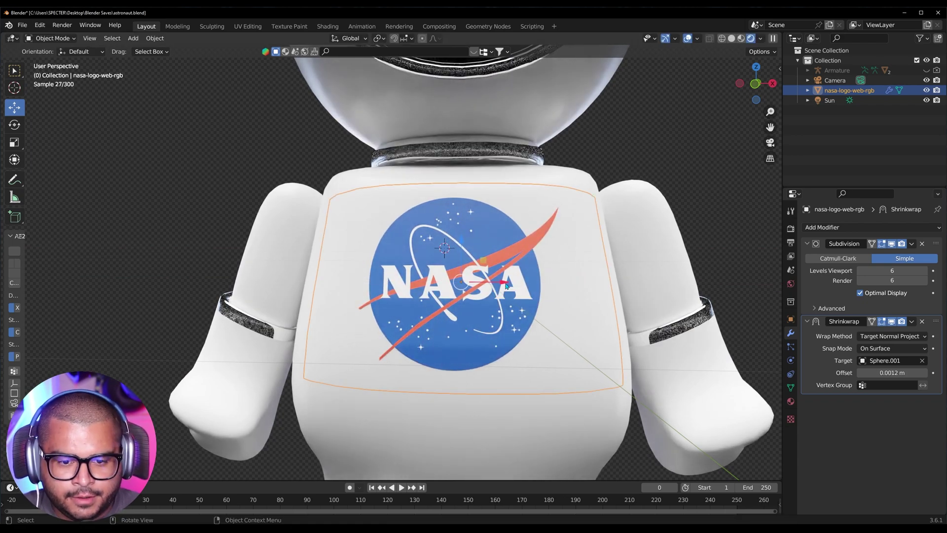
- Rescale the NASA logo and move it up along Z on the astronaut's chest
key(s)
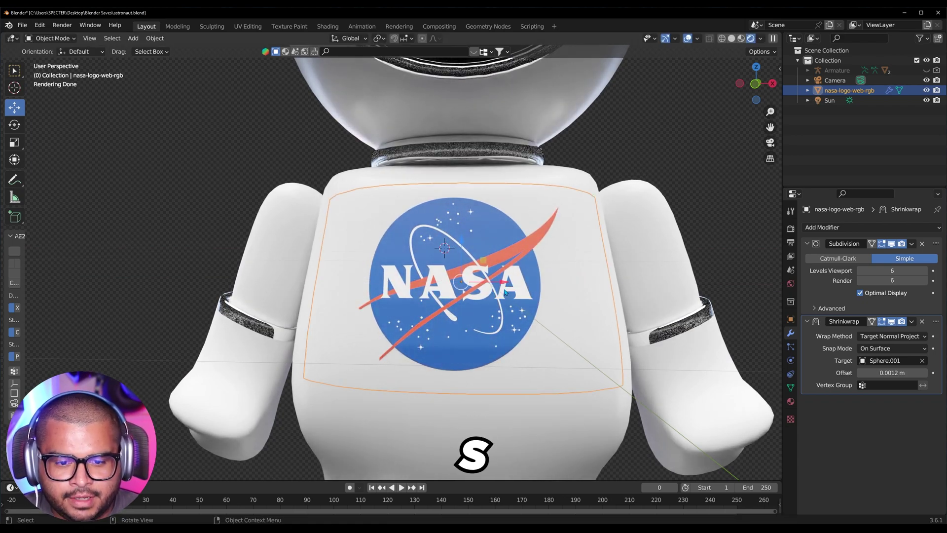
click(481, 269)
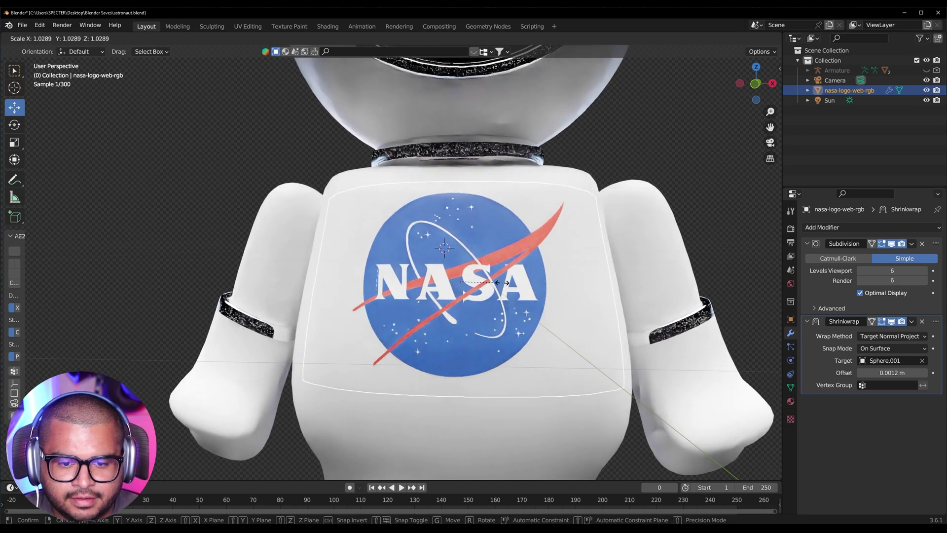
key(g)
key(z)
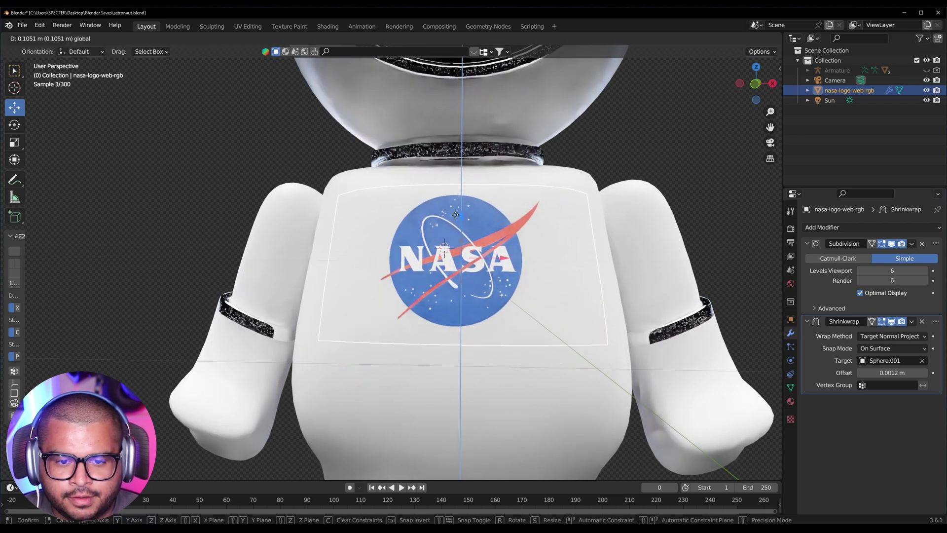
click(457, 215)
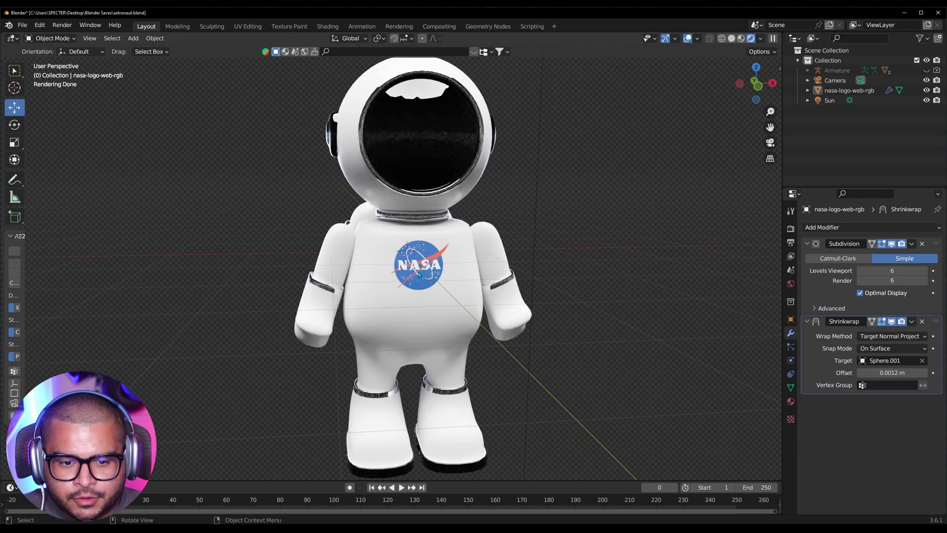
click(419, 275)
middle_drag(418, 275, 413, 395)
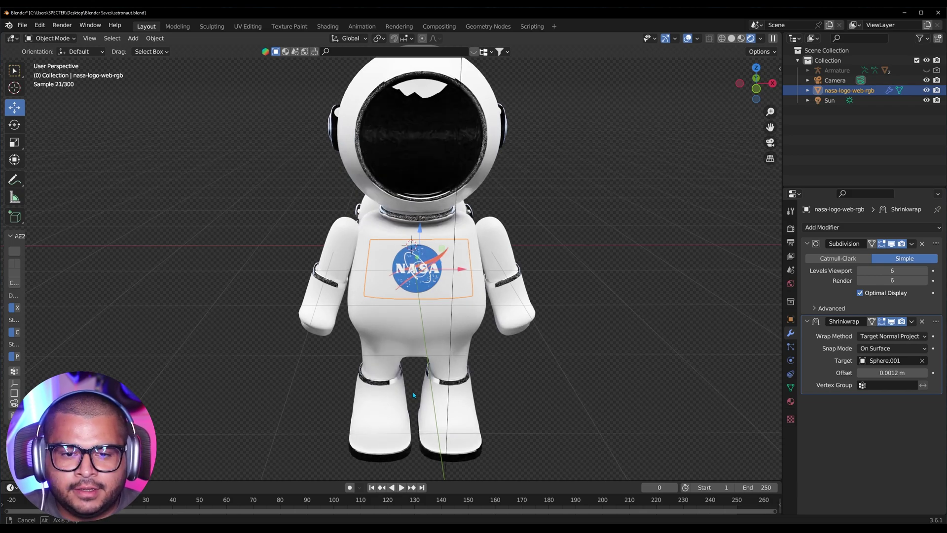
scroll(411, 280, up, 3)
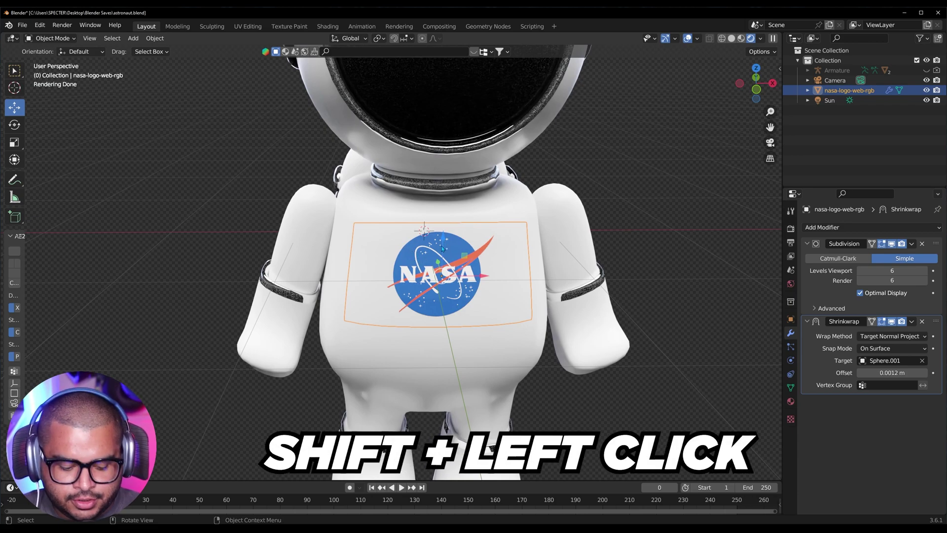
- Parent the NASA logo to the astronaut body with Ctrl+P > Object
shift+click(508, 205)
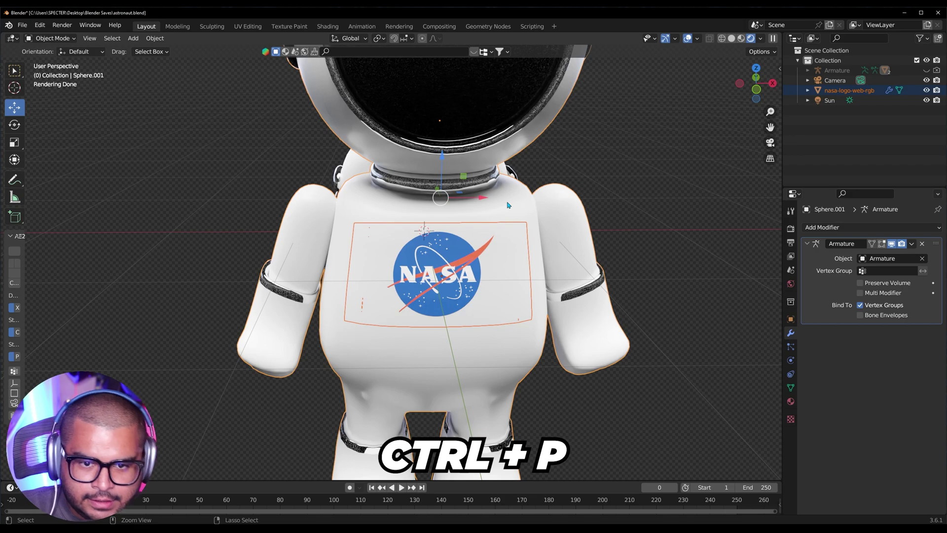
key(ctrl+p)
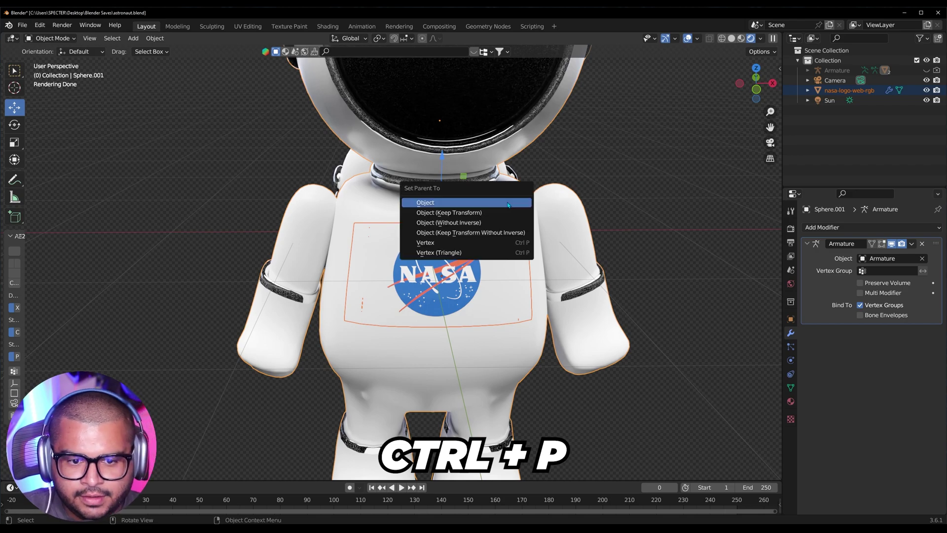
click(430, 203)
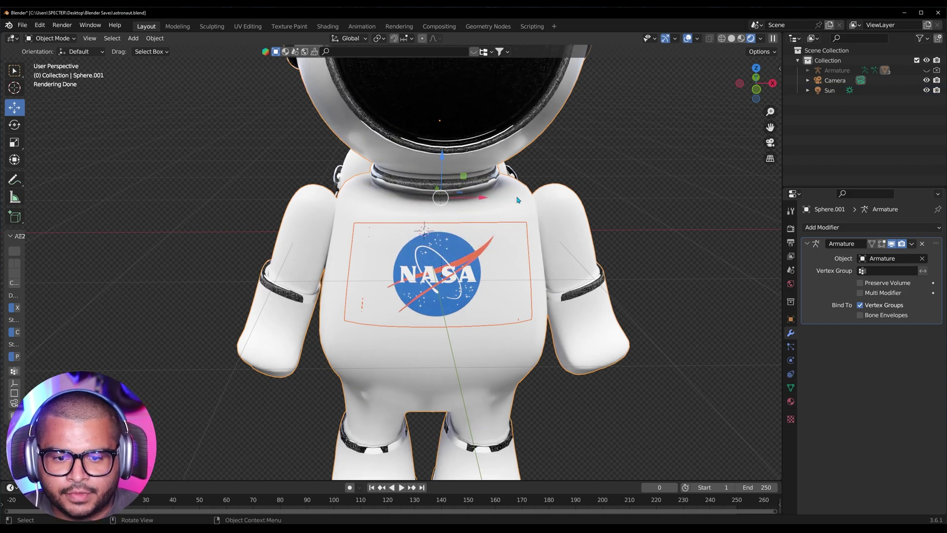
drag(481, 120, 517, 134)
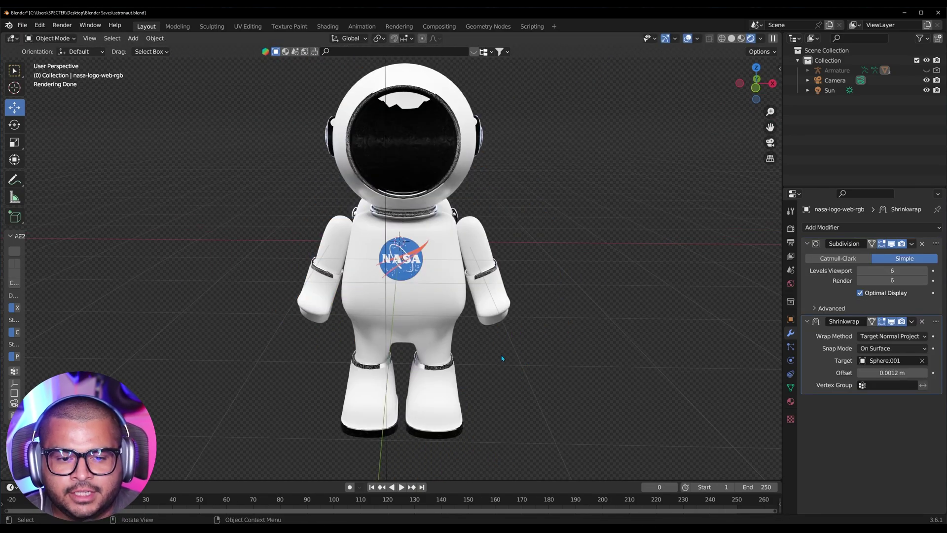
scroll(400, 242, up, 5)
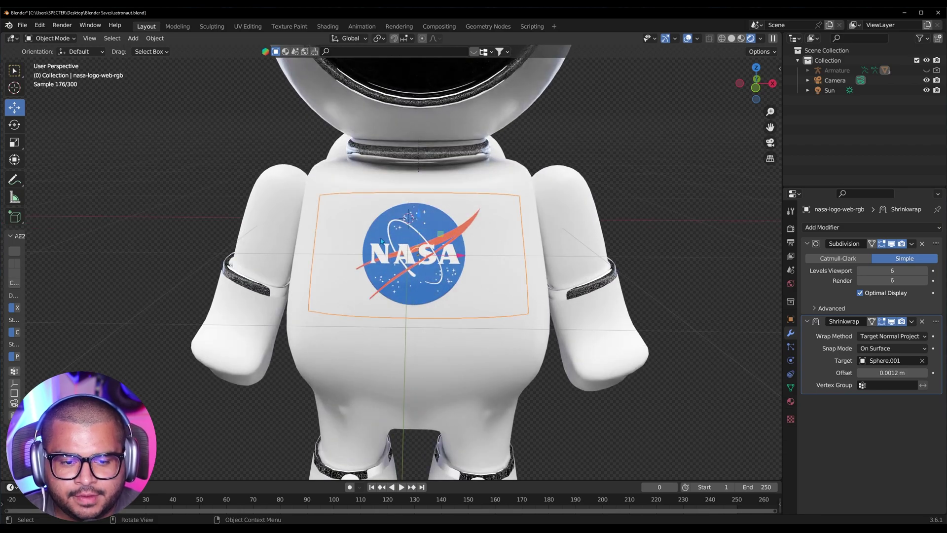
- Apply Shade Smooth to the NASA logo plane
right_click(382, 241)
click(332, 237)
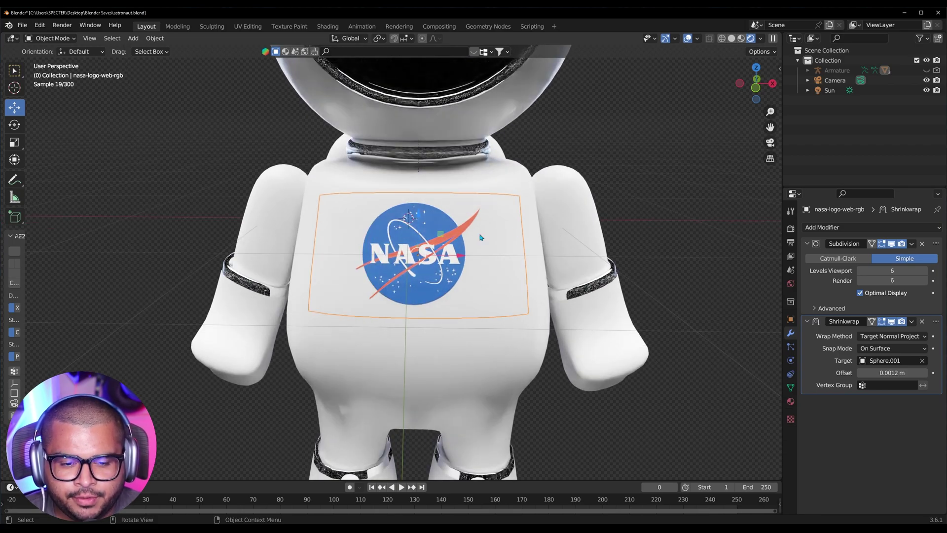
scroll(486, 246, up, 5)
scroll(493, 276, up, 2)
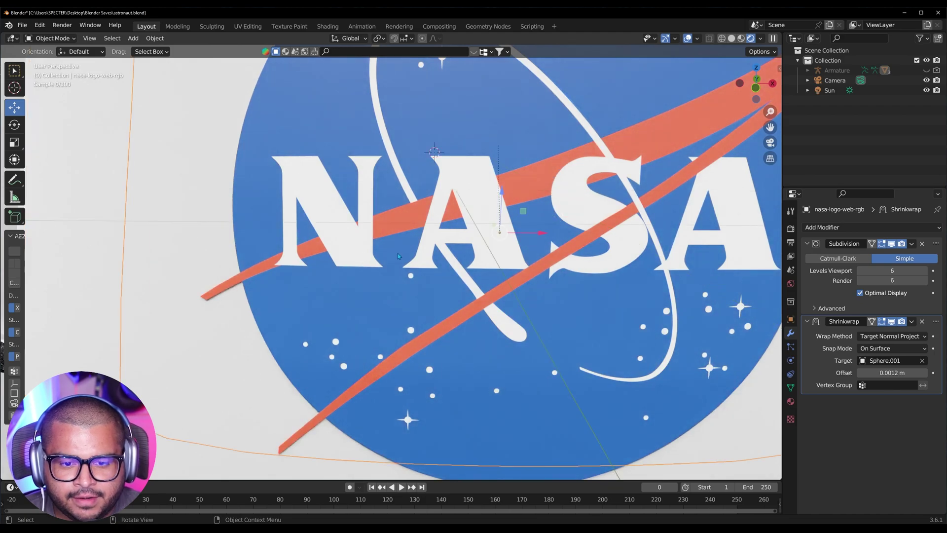
scroll(398, 253, down, 8)
scroll(466, 271, down, 7)
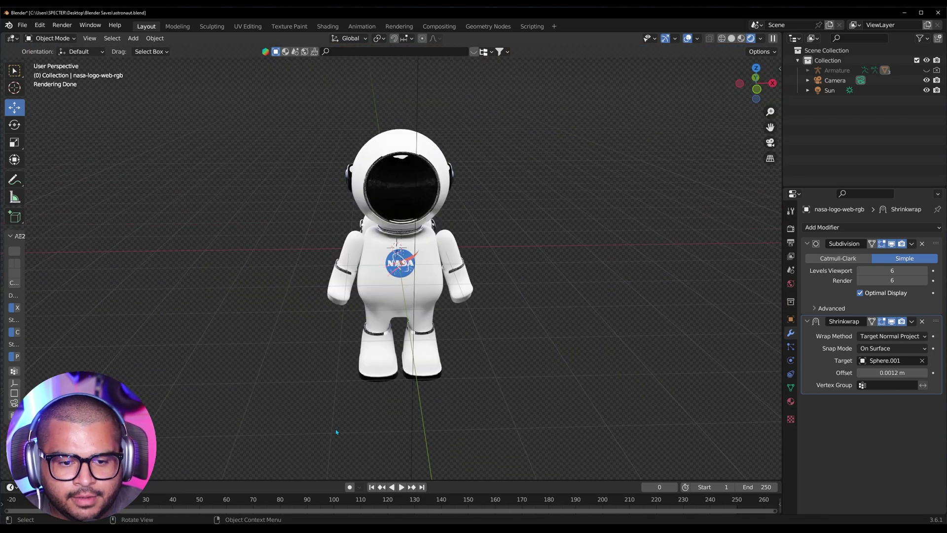
- Start an Images as Planes import and pick U.S Flag.png from Desktop > Nasa Stickers
middle_drag(287, 429, 325, 446)
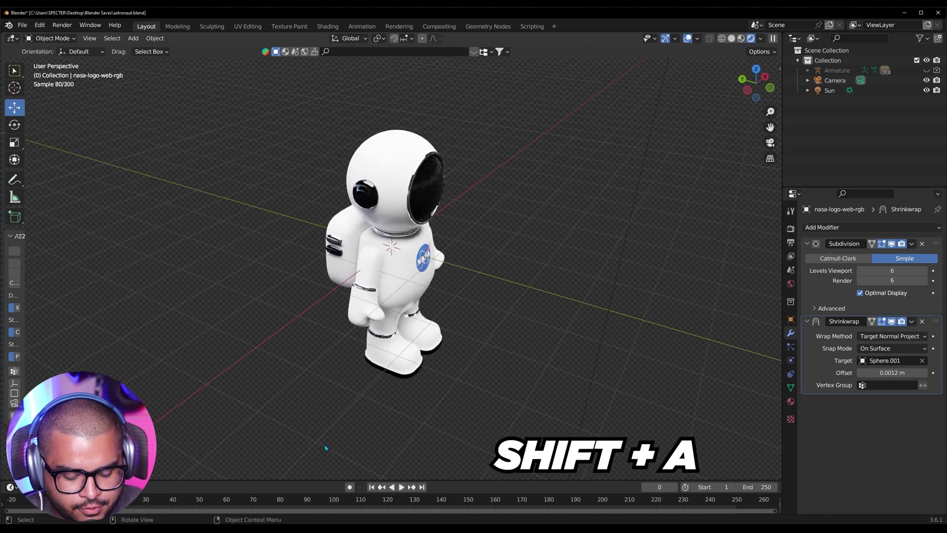
key(shift+a)
mouse_move(326, 447)
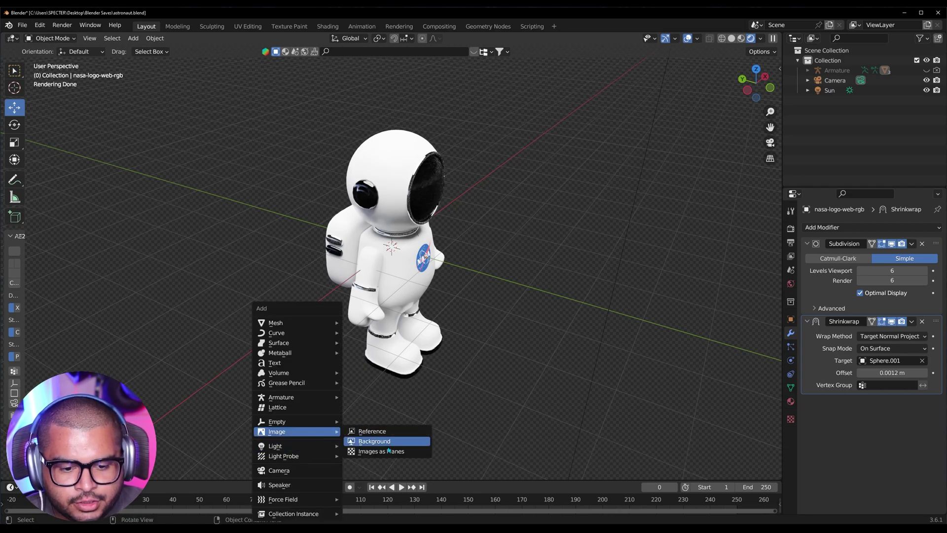
click(388, 450)
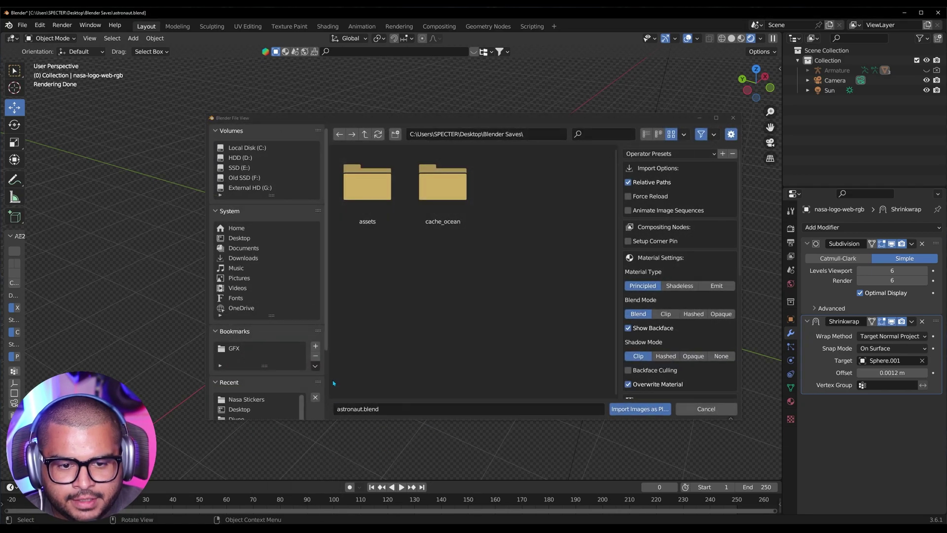
click(245, 238)
scroll(451, 293, down, 5)
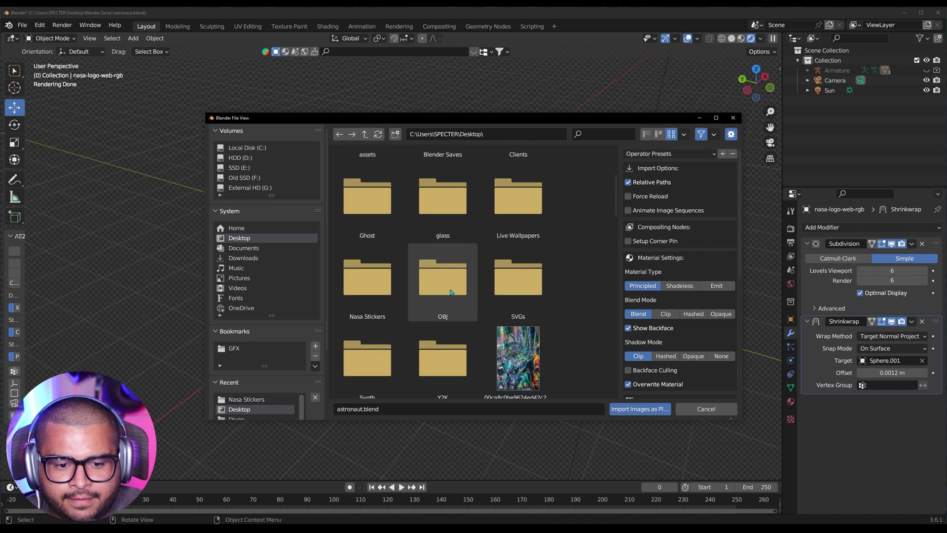
scroll(451, 292, down, 2)
double_click(370, 217)
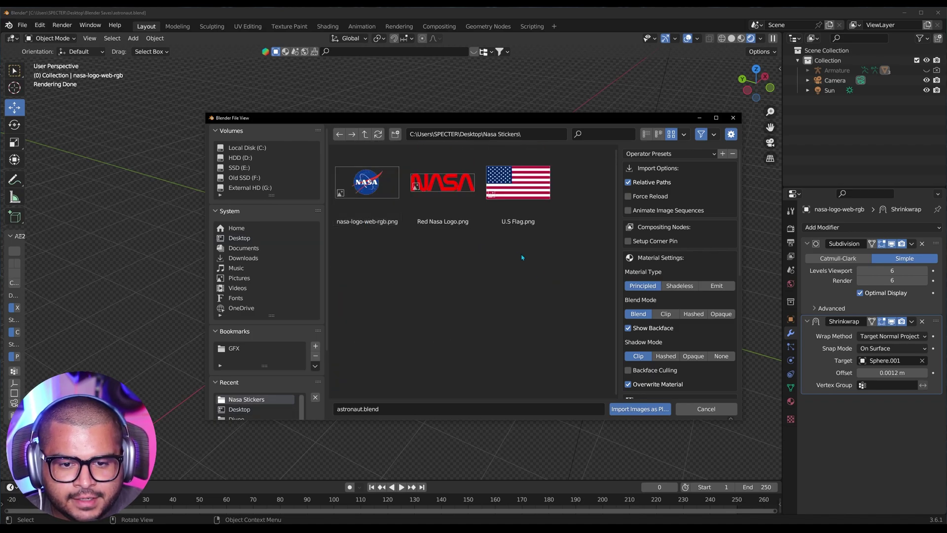
click(515, 192)
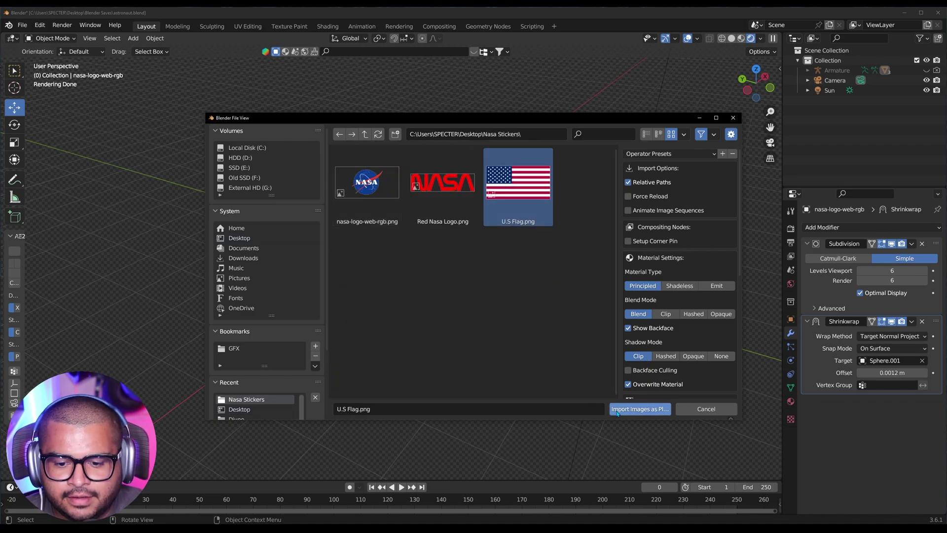
- Import the U.S Flag plane, turn it -90° on Z and move it beside the astronaut
click(635, 410)
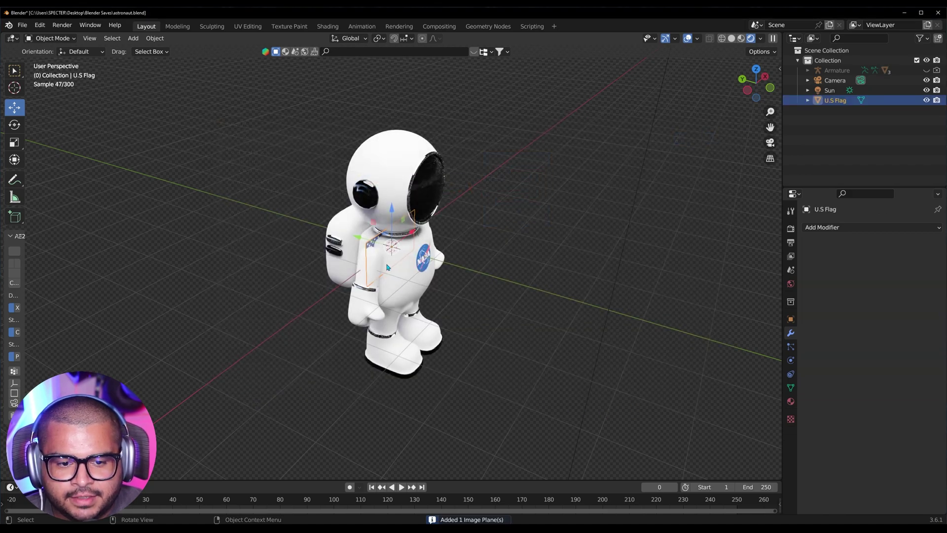
drag(361, 238, 437, 260)
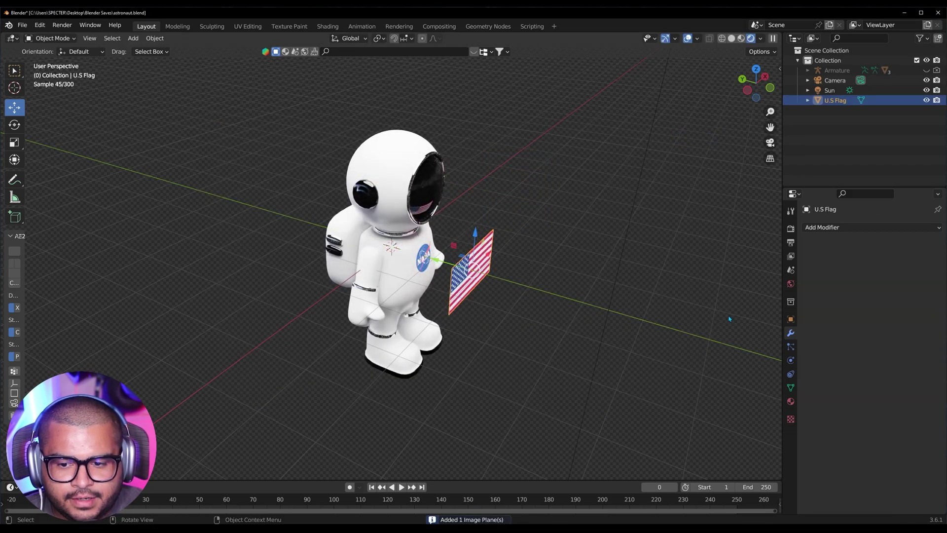
click(790, 320)
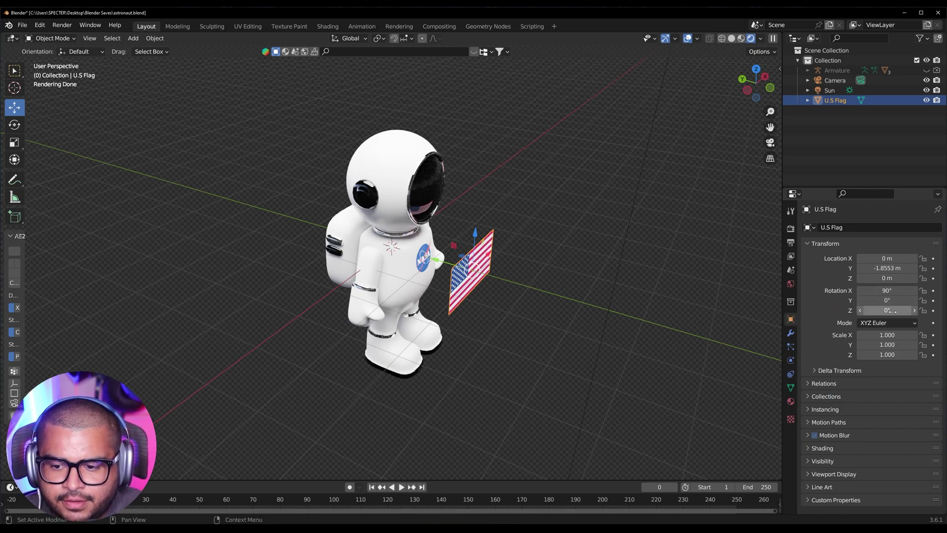
mouse_move(887, 310)
mouse_down()
mouse_move(873, 311)
mouse_move(894, 311)
mouse_up()
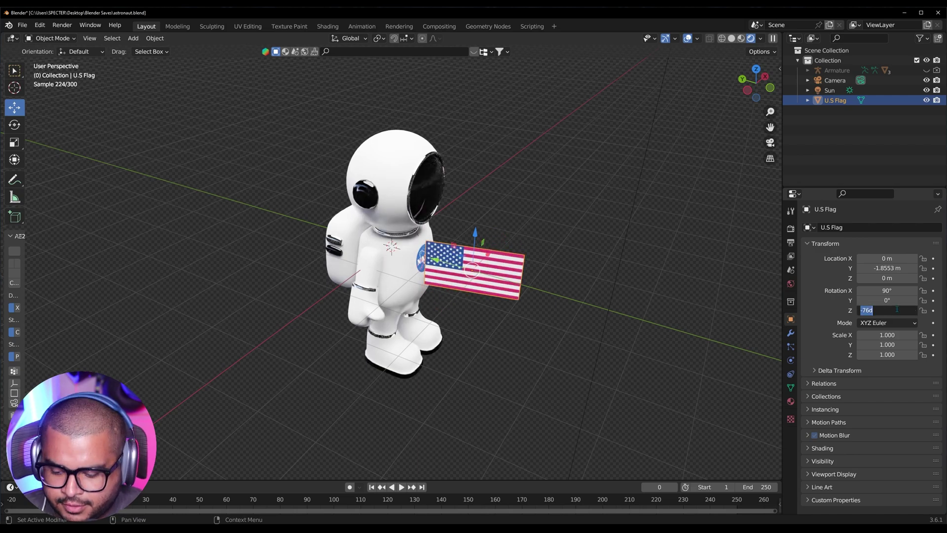
key(Return)
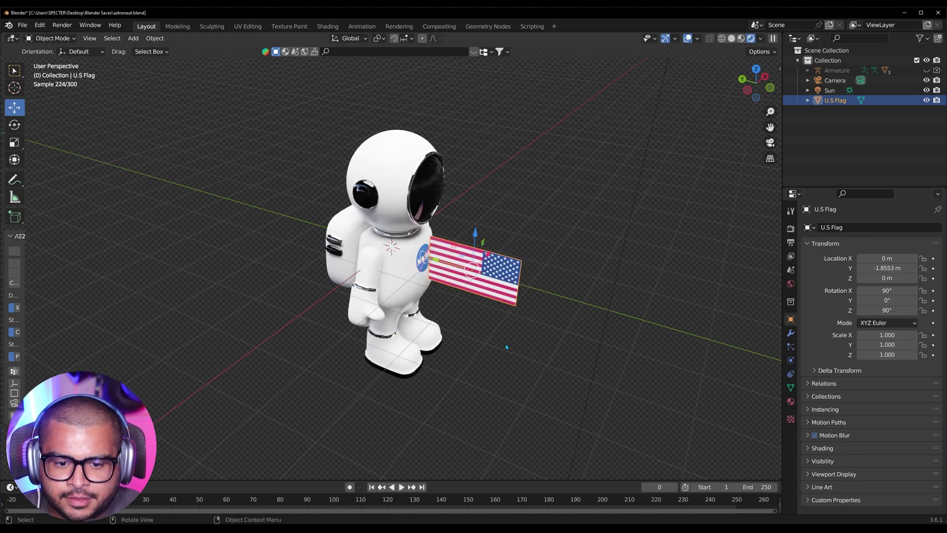
middle_drag(375, 276, 217, 287)
key(g)
key(x)
click(350, 282)
- Tilt the flag to 70° on X, scale it to 0.175 and place it on the upper arm
scroll(237, 286, up, 4)
click(887, 290)
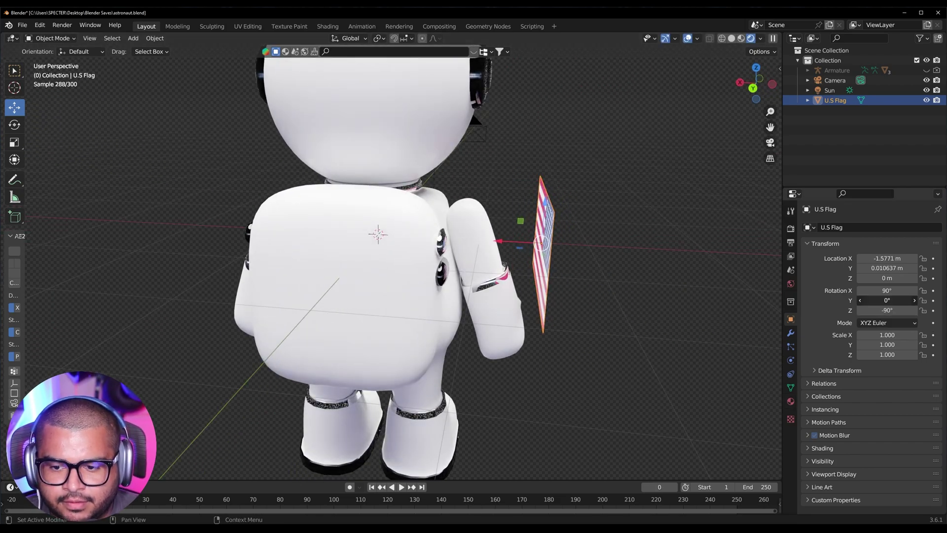
text(70)
key(Return)
middle_drag(494, 345, 444, 306)
key(s)
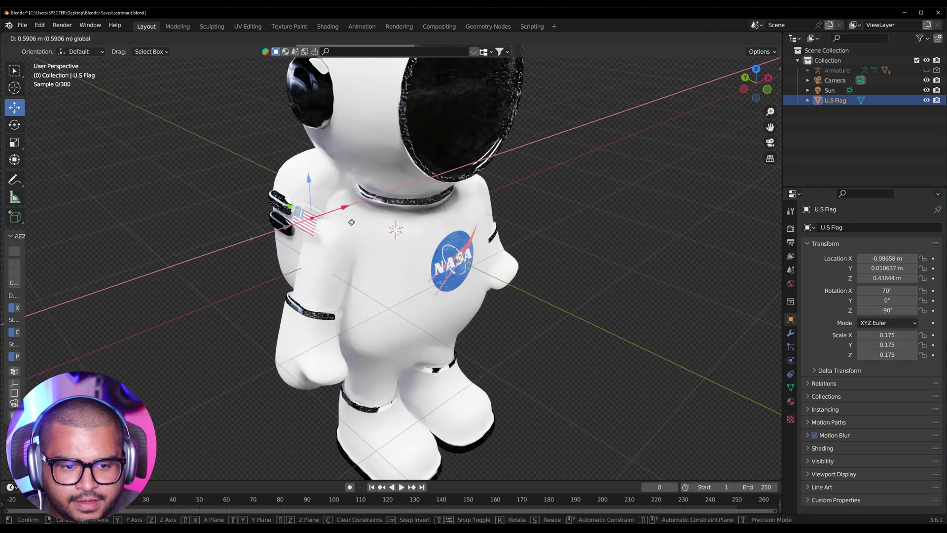
middle_drag(316, 256, 363, 285)
scroll(364, 285, up, 5)
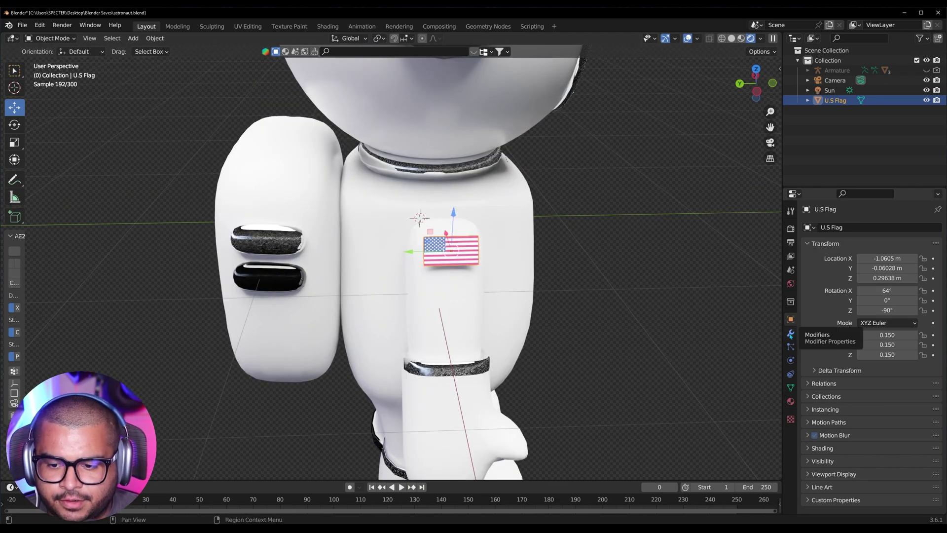
- Add a Simple Subdivision Surface modifier to the flag with 6 viewport levels
click(791, 334)
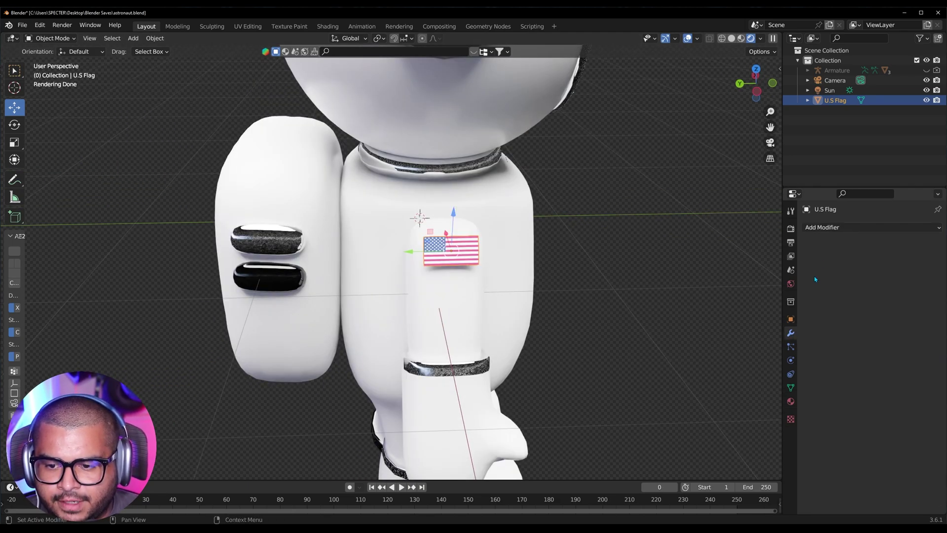
click(836, 227)
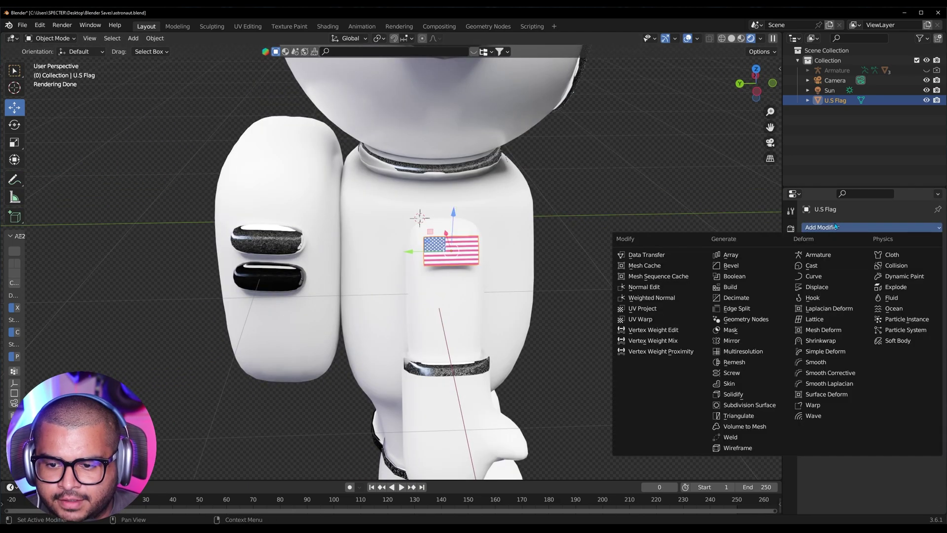
click(745, 405)
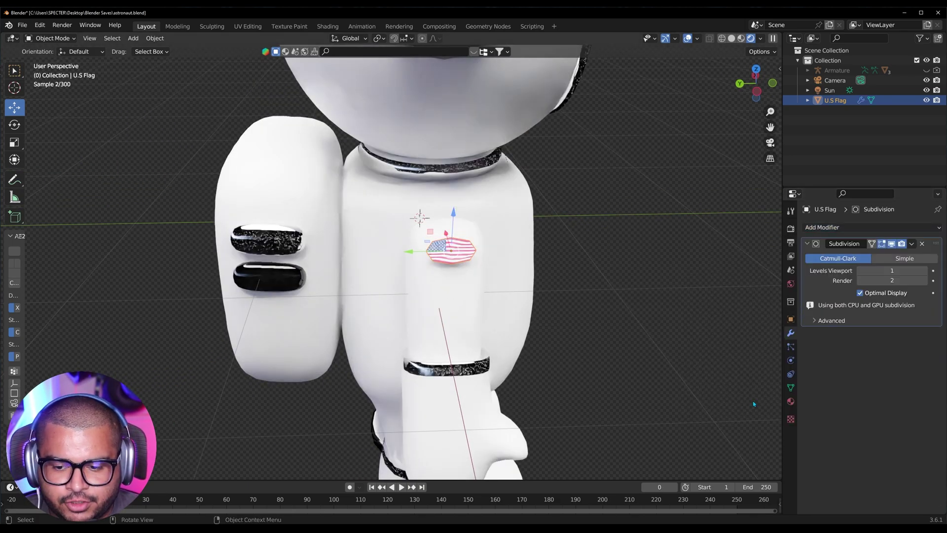
click(904, 259)
text(6)
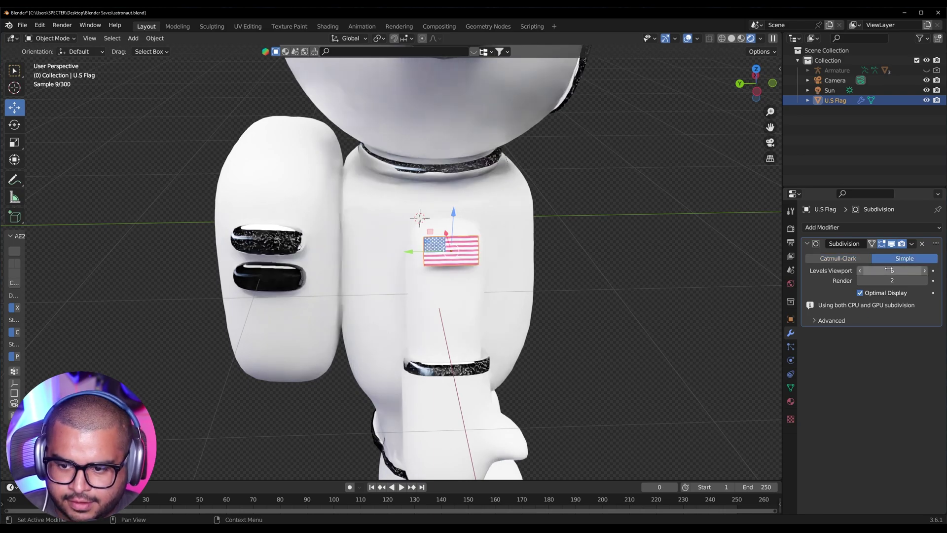
key(Return)
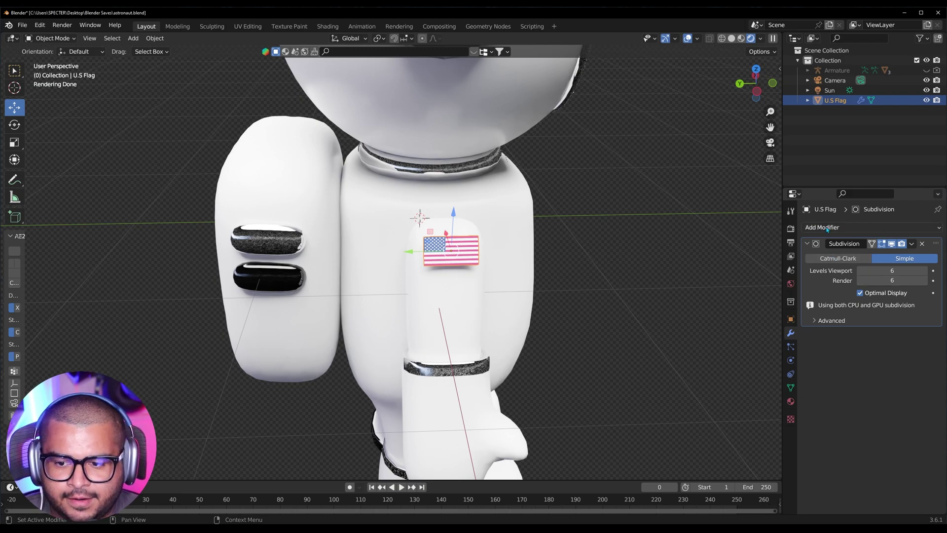
- Add a Target Normal Project Shrinkwrap onto Sphere.001 with a 0.00025 m offset
click(827, 228)
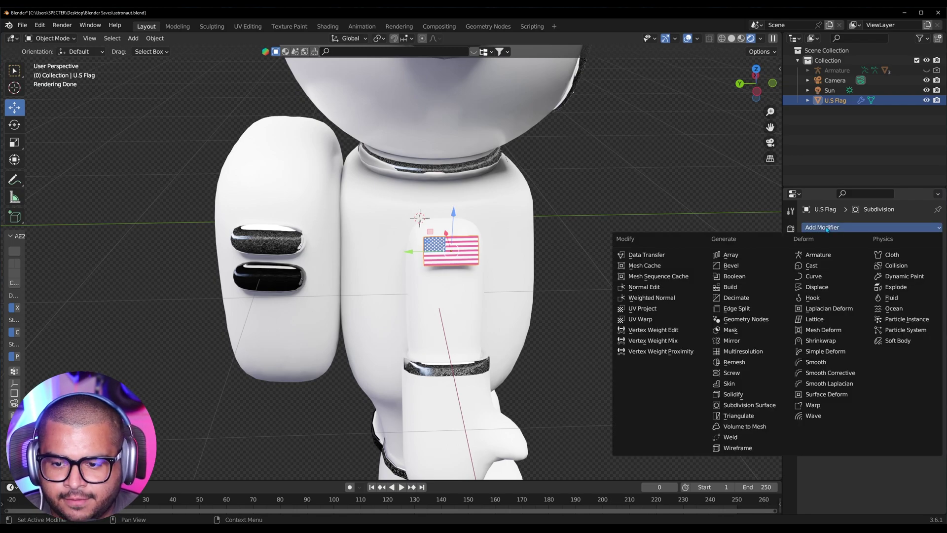
click(813, 345)
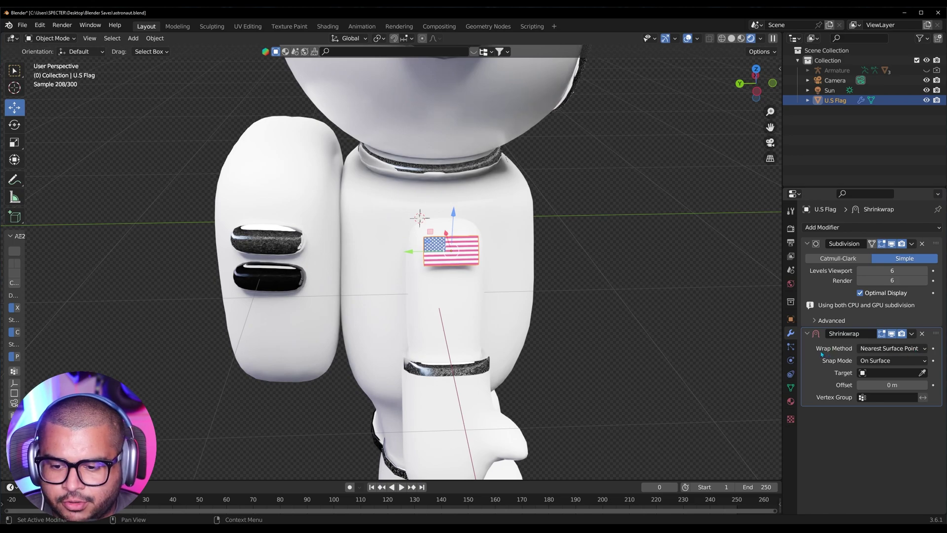
click(894, 348)
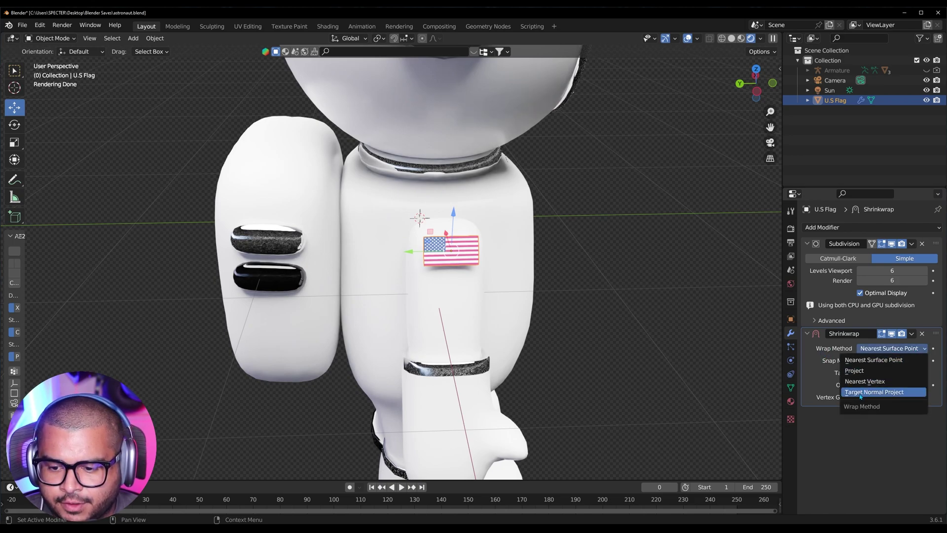
click(866, 391)
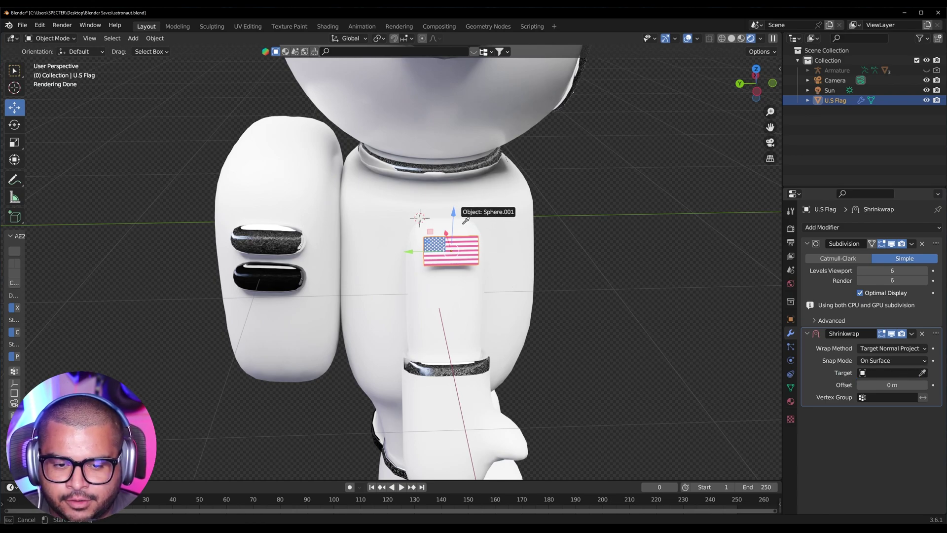
click(465, 221)
click(925, 373)
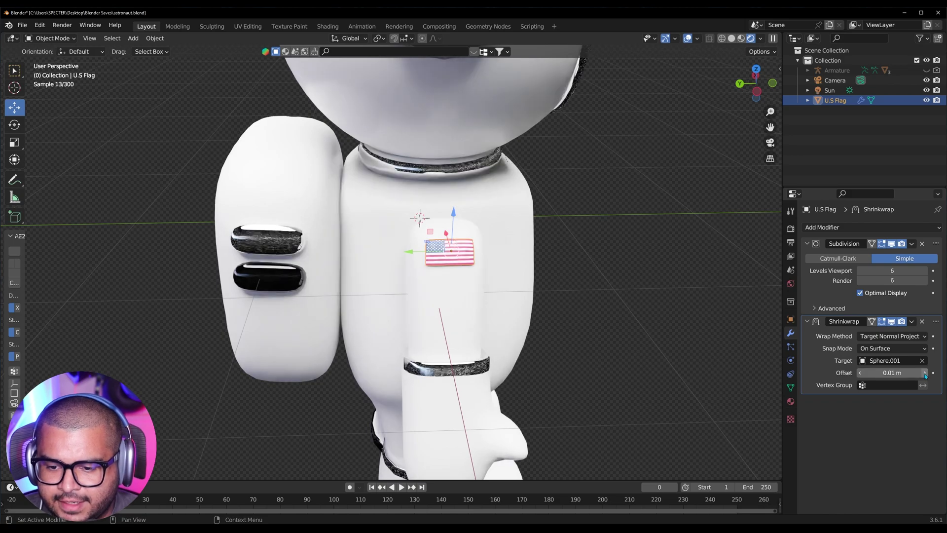
key(KP_Decimal)
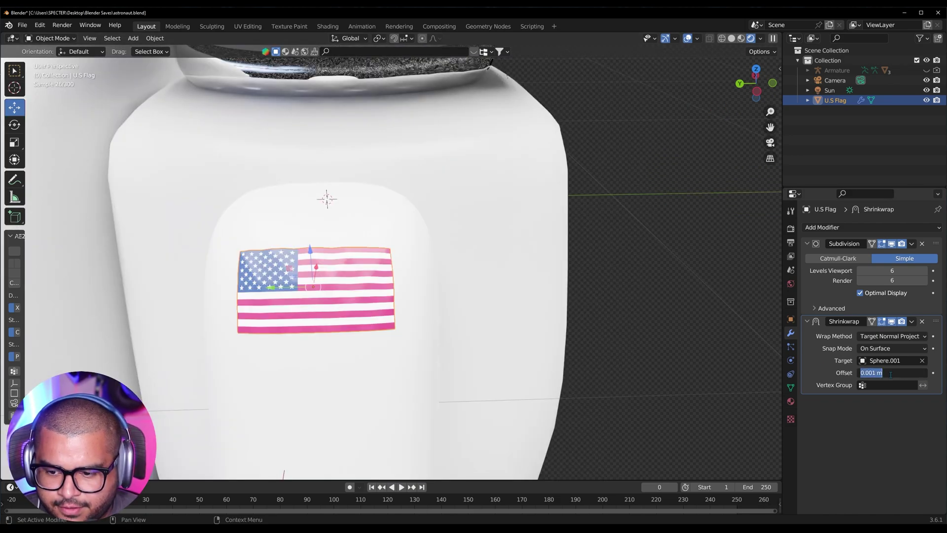
mouse_move(452, 371)
middle_down()
mouse_move(522, 345)
mouse_move(594, 273)
mouse_move(488, 317)
mouse_move(439, 376)
middle_up()
drag(894, 373, 890, 384)
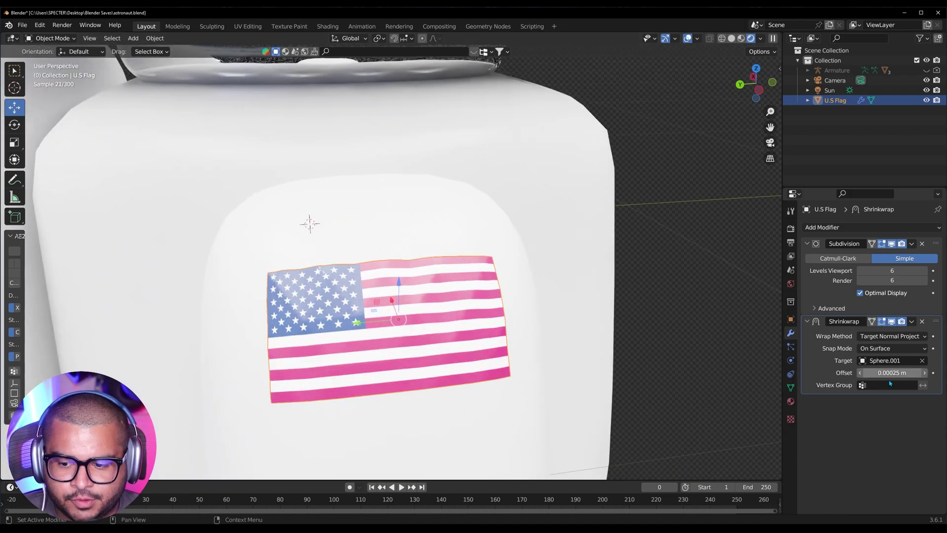
- Apply Shade Smooth to the flag decal
right_click(344, 339)
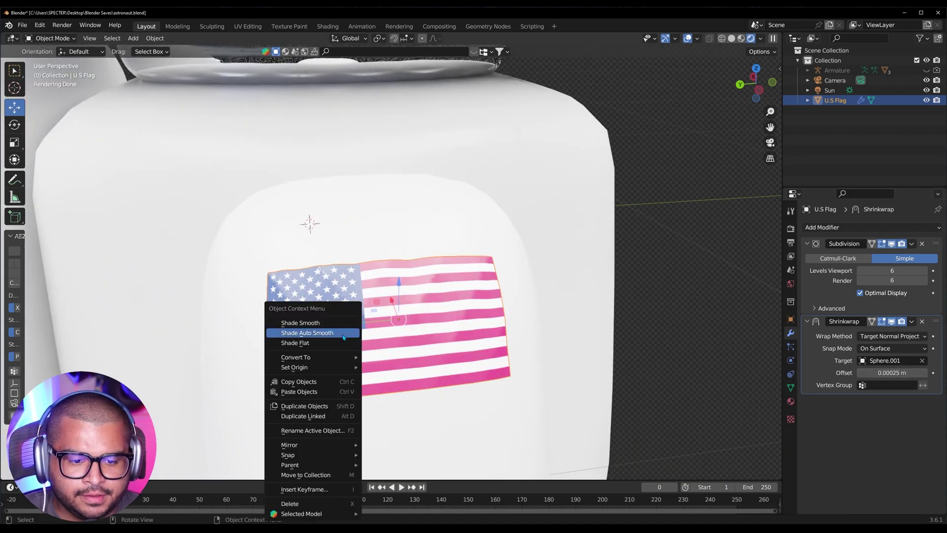
click(284, 323)
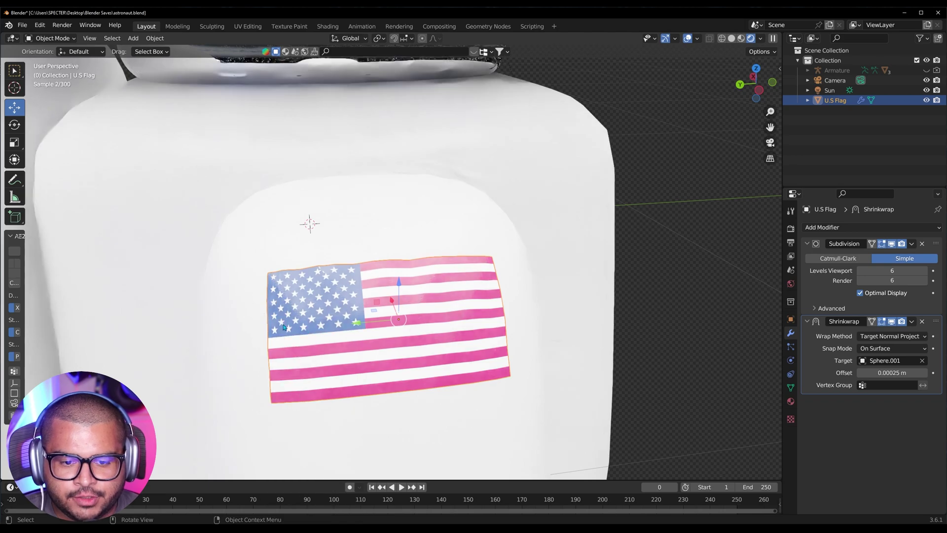
middle_drag(460, 327, 390, 296)
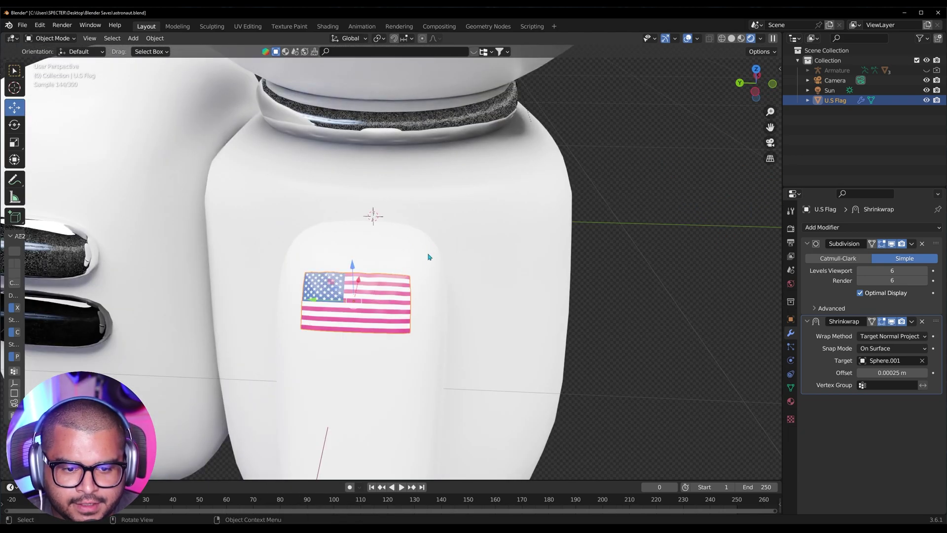
- Parent the U.S Flag to the body Sphere.001 using Ctrl+P > Object
shift+click(402, 249)
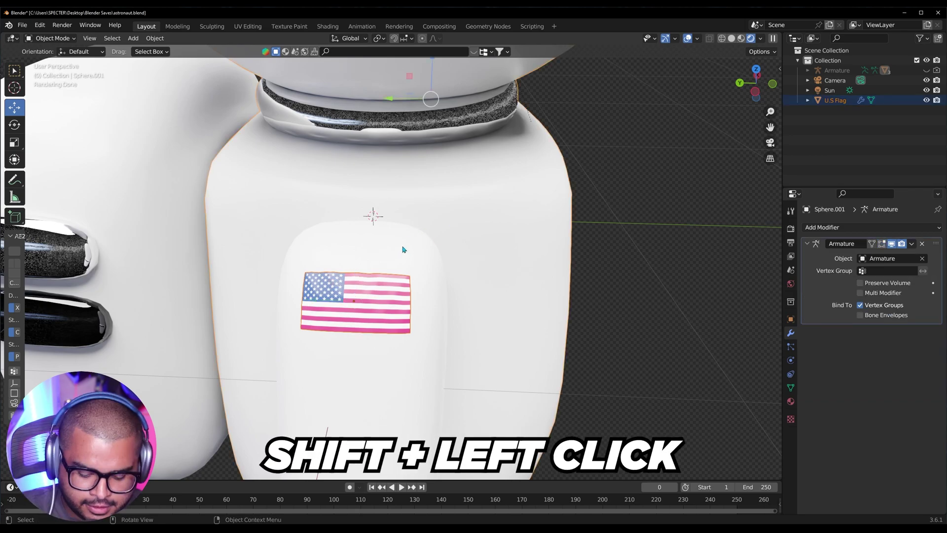
key(ctrl+p)
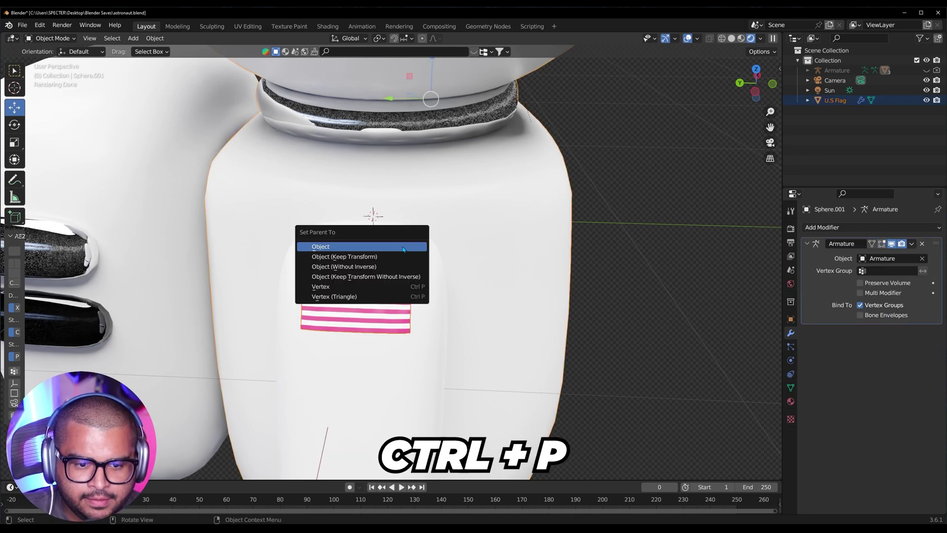
click(402, 249)
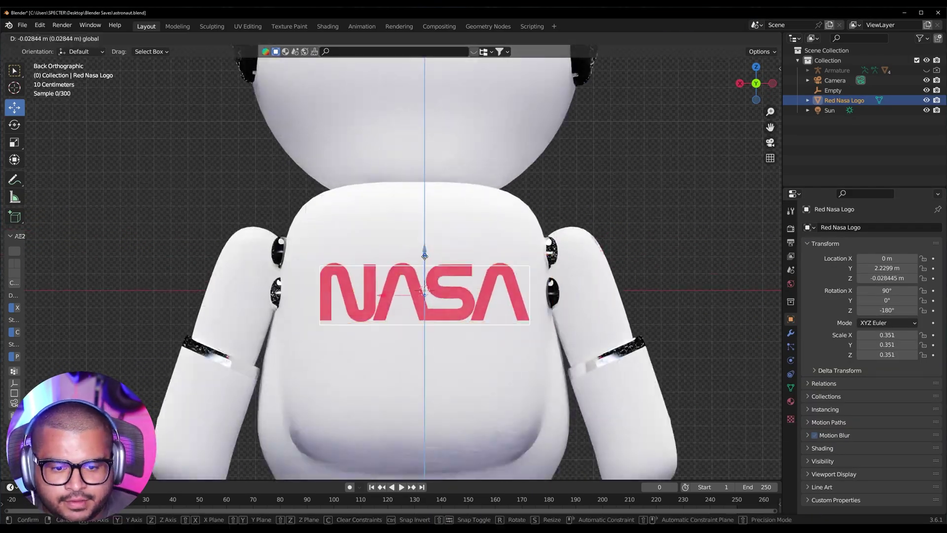
- Bring up the object context menu for the Red Nasa Logo plane
right_click(426, 285)
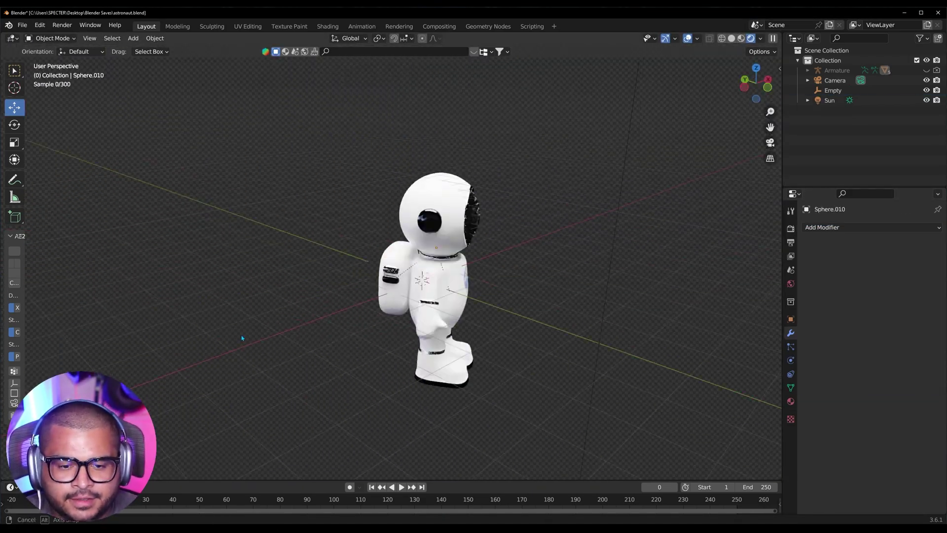